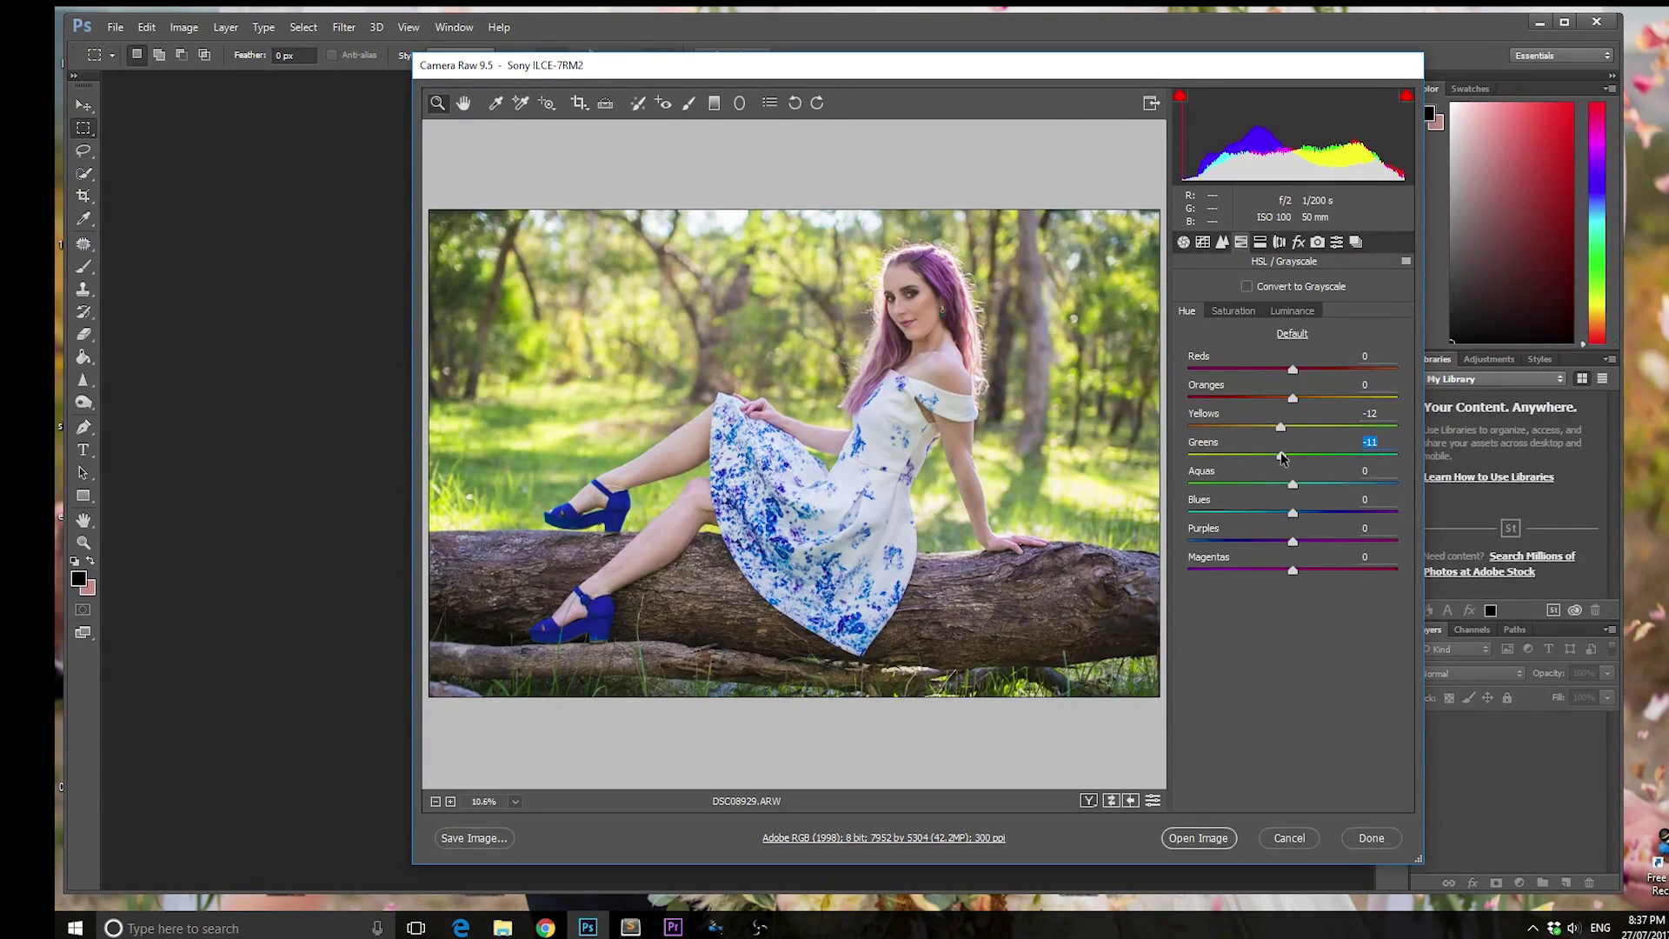
Paint an Adjustment Brush mask with Exposure -4.00 and Blacks -100 over the woman's facial skin, leaving out the eyes, brows and lips
{"action": "left_click", "coordinate": [691, 108]}
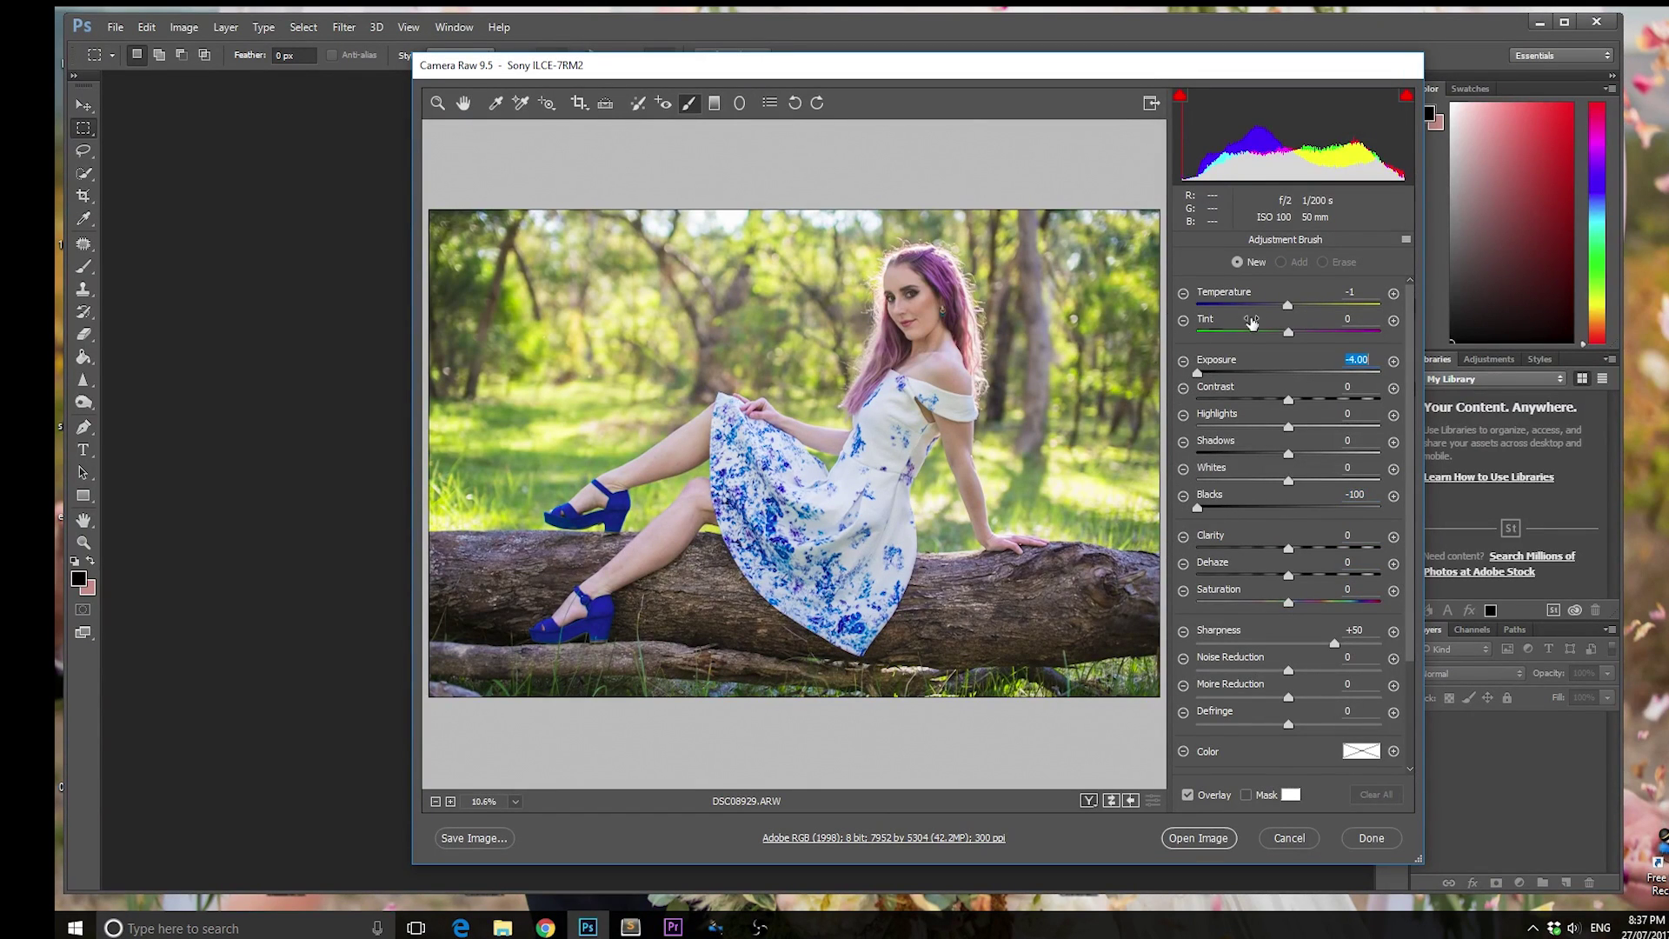
{"action": "left_click_drag", "start_coordinate": [859, 257], "coordinate": [965, 362]}
{"action": "mouse_move", "coordinate": [675, 232]}
{"action": "left_mouse_down"}
{"action": "mouse_move", "coordinate": [769, 228]}
{"action": "mouse_move", "coordinate": [765, 256]}
{"action": "mouse_move", "coordinate": [727, 279]}
{"action": "mouse_move", "coordinate": [654, 264]}
{"action": "mouse_move", "coordinate": [648, 222]}
{"action": "mouse_move", "coordinate": [713, 187]}
{"action": "mouse_move", "coordinate": [749, 257]}
{"action": "left_mouse_up"}
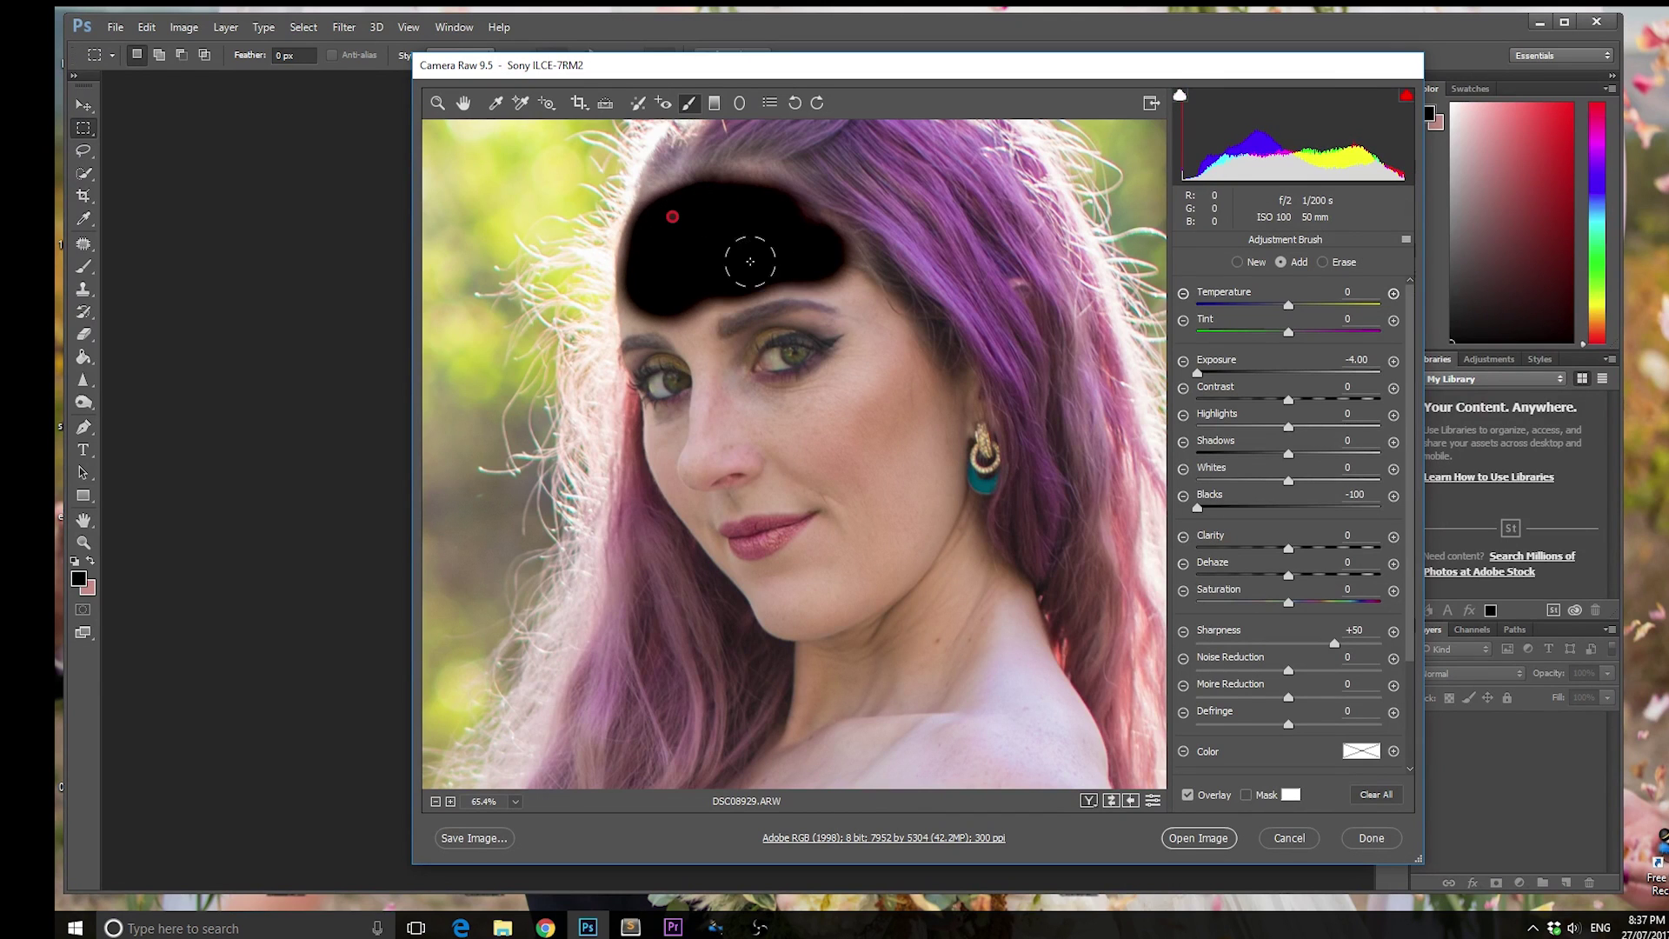
{"action": "mouse_move", "coordinate": [883, 342]}
{"action": "left_mouse_down"}
{"action": "mouse_move", "coordinate": [869, 405]}
{"action": "mouse_move", "coordinate": [805, 411]}
{"action": "mouse_move", "coordinate": [872, 368]}
{"action": "mouse_move", "coordinate": [812, 406]}
{"action": "mouse_move", "coordinate": [760, 410]}
{"action": "mouse_move", "coordinate": [851, 465]}
{"action": "mouse_move", "coordinate": [905, 402]}
{"action": "mouse_move", "coordinate": [901, 499]}
{"action": "mouse_move", "coordinate": [938, 439]}
{"action": "mouse_move", "coordinate": [939, 390]}
{"action": "mouse_move", "coordinate": [904, 542]}
{"action": "mouse_move", "coordinate": [861, 586]}
{"action": "mouse_move", "coordinate": [795, 599]}
{"action": "mouse_move", "coordinate": [789, 582]}
{"action": "mouse_move", "coordinate": [865, 542]}
{"action": "mouse_move", "coordinate": [865, 488]}
{"action": "mouse_move", "coordinate": [866, 534]}
{"action": "mouse_move", "coordinate": [835, 478]}
{"action": "mouse_move", "coordinate": [778, 474]}
{"action": "left_mouse_up"}
{"action": "mouse_move", "coordinate": [671, 452]}
{"action": "left_mouse_down"}
{"action": "mouse_move", "coordinate": [698, 626]}
{"action": "mouse_move", "coordinate": [737, 417]}
{"action": "mouse_move", "coordinate": [837, 372]}
{"action": "mouse_move", "coordinate": [809, 331]}
{"action": "mouse_move", "coordinate": [839, 322]}
{"action": "mouse_move", "coordinate": [843, 296]}
{"action": "mouse_move", "coordinate": [782, 234]}
{"action": "mouse_move", "coordinate": [756, 164]}
{"action": "mouse_move", "coordinate": [1009, 147]}
{"action": "left_mouse_up"}
{"action": "left_click", "coordinate": [832, 363]}
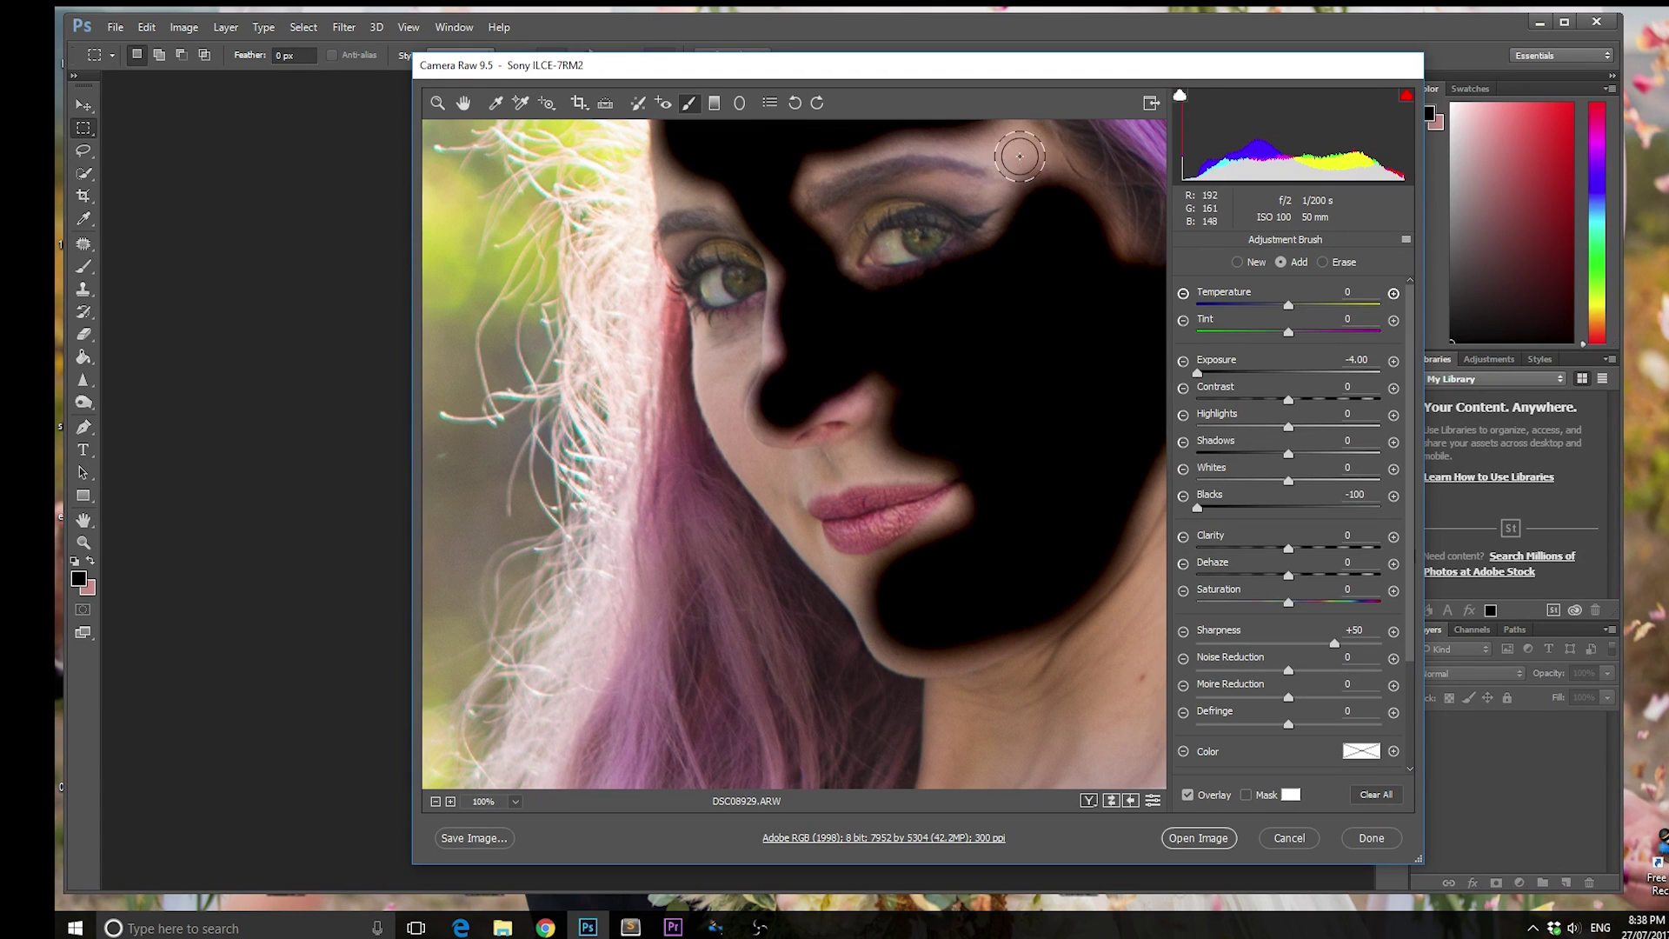
{"action": "scroll", "coordinate": [1059, 211], "scroll_direction": "up", "scroll_amount": 2}
{"action": "mouse_move", "coordinate": [1059, 211]}
{"action": "left_mouse_down"}
{"action": "mouse_move", "coordinate": [1044, 246]}
{"action": "mouse_move", "coordinate": [969, 206]}
{"action": "left_mouse_up"}
{"action": "scroll", "coordinate": [969, 205], "scroll_direction": "down", "scroll_amount": 4}
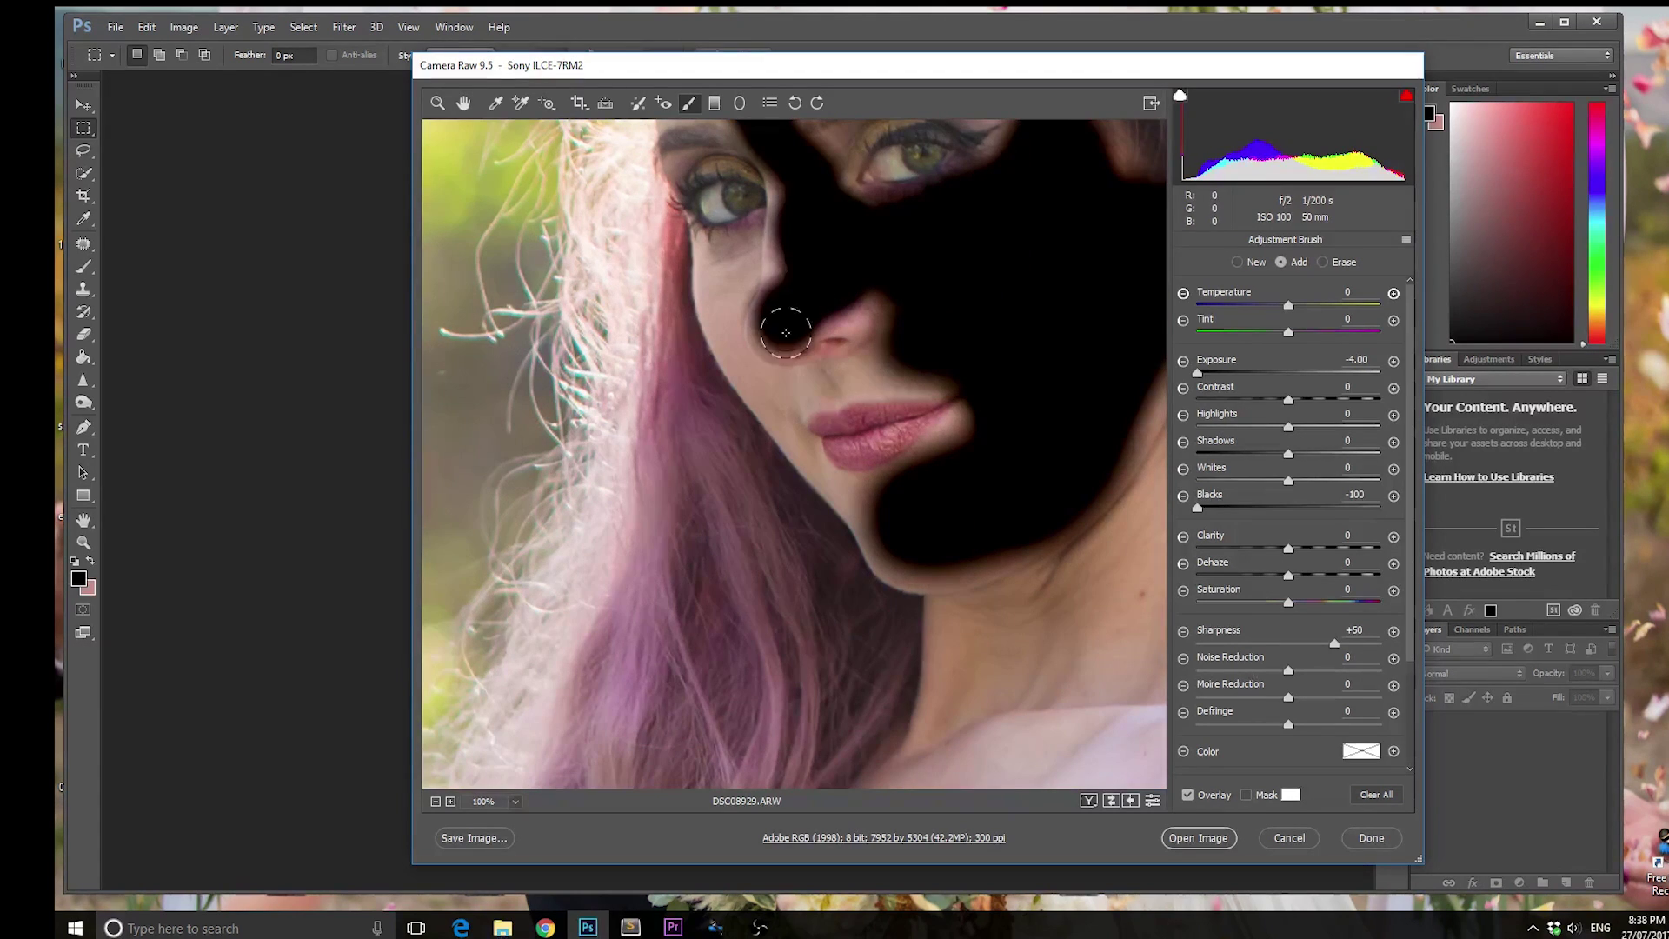
{"action": "mouse_move", "coordinate": [787, 396]}
{"action": "left_mouse_down"}
{"action": "mouse_move", "coordinate": [861, 370]}
{"action": "mouse_move", "coordinate": [943, 391]}
{"action": "left_mouse_up"}
{"action": "left_click", "coordinate": [722, 287]}
{"action": "scroll", "coordinate": [870, 466], "scroll_direction": "right", "scroll_amount": 5}
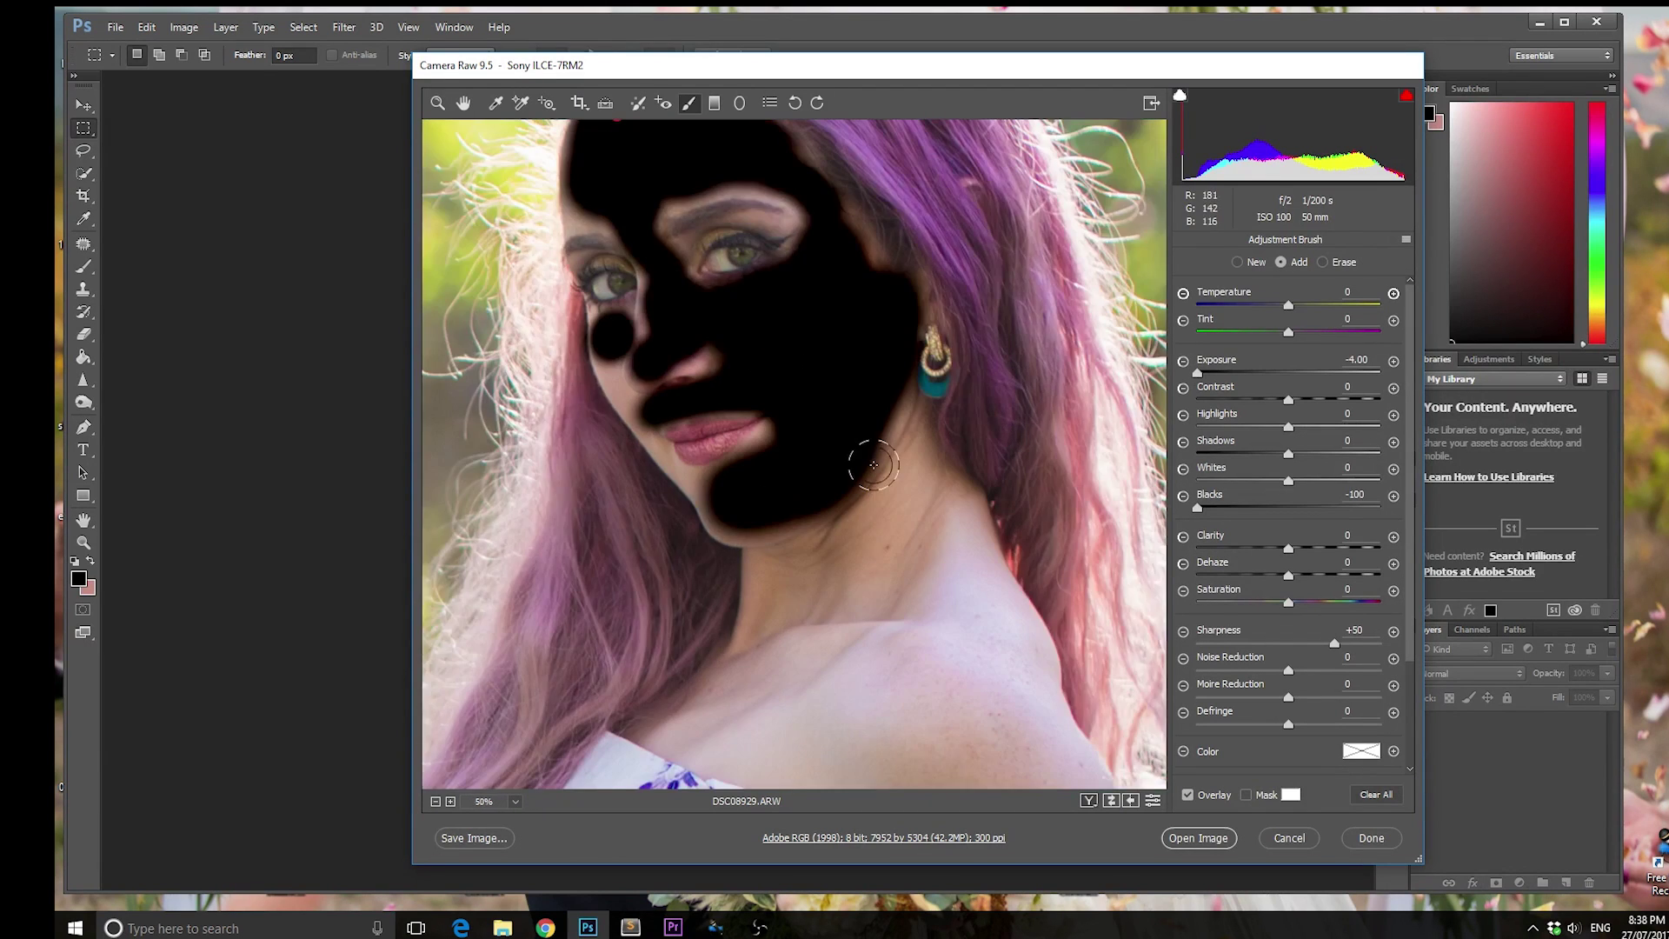
Extend the skin mask over the neck and the bare shoulder down to the dress neckline
{"action": "key", "text": "ctrl+minus"}
{"action": "mouse_move", "coordinate": [791, 567]}
{"action": "left_mouse_down"}
{"action": "mouse_move", "coordinate": [849, 525]}
{"action": "mouse_move", "coordinate": [892, 470]}
{"action": "mouse_move", "coordinate": [847, 534]}
{"action": "mouse_move", "coordinate": [907, 502]}
{"action": "mouse_move", "coordinate": [908, 526]}
{"action": "mouse_move", "coordinate": [876, 542]}
{"action": "mouse_move", "coordinate": [853, 572]}
{"action": "left_mouse_up"}
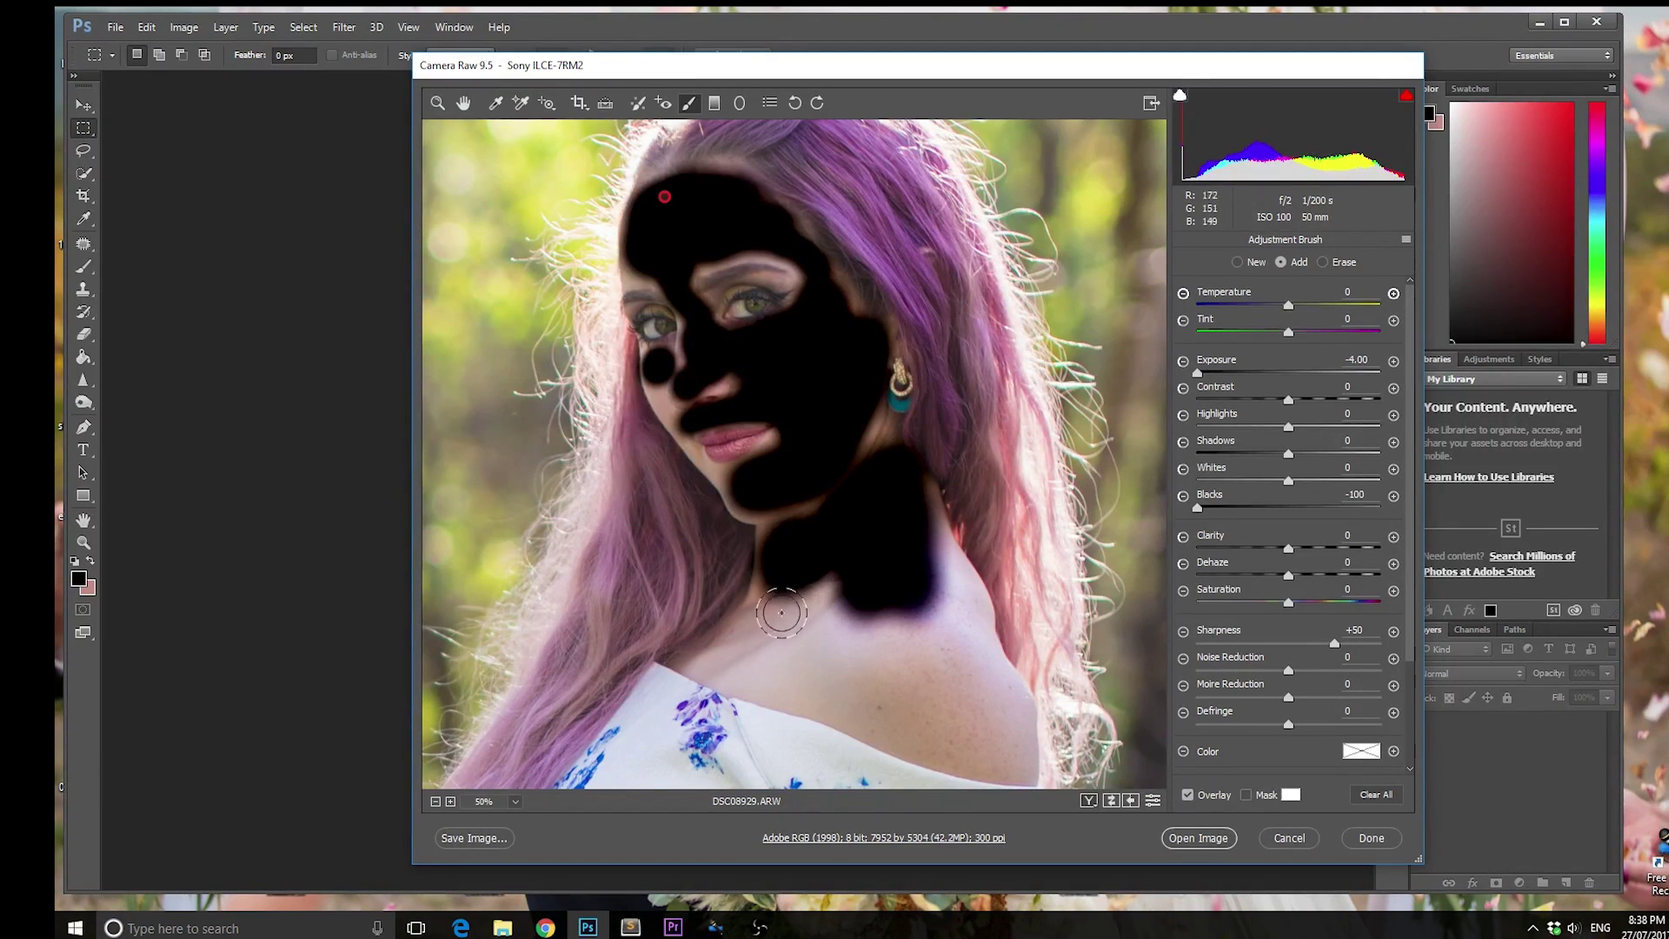
{"action": "scroll", "coordinate": [780, 608], "scroll_direction": "down", "scroll_amount": 4}
{"action": "mouse_move", "coordinate": [750, 498]}
{"action": "left_mouse_down"}
{"action": "mouse_move", "coordinate": [795, 430]}
{"action": "mouse_move", "coordinate": [730, 483]}
{"action": "mouse_move", "coordinate": [1005, 571]}
{"action": "mouse_move", "coordinate": [949, 546]}
{"action": "mouse_move", "coordinate": [925, 472]}
{"action": "mouse_move", "coordinate": [1011, 574]}
{"action": "mouse_move", "coordinate": [915, 390]}
{"action": "mouse_move", "coordinate": [907, 467]}
{"action": "mouse_move", "coordinate": [852, 412]}
{"action": "mouse_move", "coordinate": [811, 452]}
{"action": "mouse_move", "coordinate": [873, 532]}
{"action": "mouse_move", "coordinate": [786, 504]}
{"action": "mouse_move", "coordinate": [999, 559]}
{"action": "left_mouse_up"}
Paint the skin mask down the supporting arm from the upper arm to the back of the hand on the log
{"action": "scroll", "coordinate": [991, 574], "scroll_direction": "down", "scroll_amount": 7}
{"action": "scroll", "coordinate": [985, 587], "scroll_direction": "down", "scroll_amount": 5}
{"action": "mouse_move", "coordinate": [905, 246]}
{"action": "left_mouse_down"}
{"action": "mouse_move", "coordinate": [980, 343]}
{"action": "mouse_move", "coordinate": [955, 282]}
{"action": "mouse_move", "coordinate": [1004, 272]}
{"action": "mouse_move", "coordinate": [975, 418]}
{"action": "mouse_move", "coordinate": [951, 356]}
{"action": "mouse_move", "coordinate": [1041, 566]}
{"action": "mouse_move", "coordinate": [998, 430]}
{"action": "mouse_move", "coordinate": [1017, 457]}
{"action": "mouse_move", "coordinate": [1020, 427]}
{"action": "mouse_move", "coordinate": [1050, 460]}
{"action": "mouse_move", "coordinate": [1066, 530]}
{"action": "left_mouse_up"}
{"action": "scroll", "coordinate": [1022, 448], "scroll_direction": "down", "scroll_amount": 4}
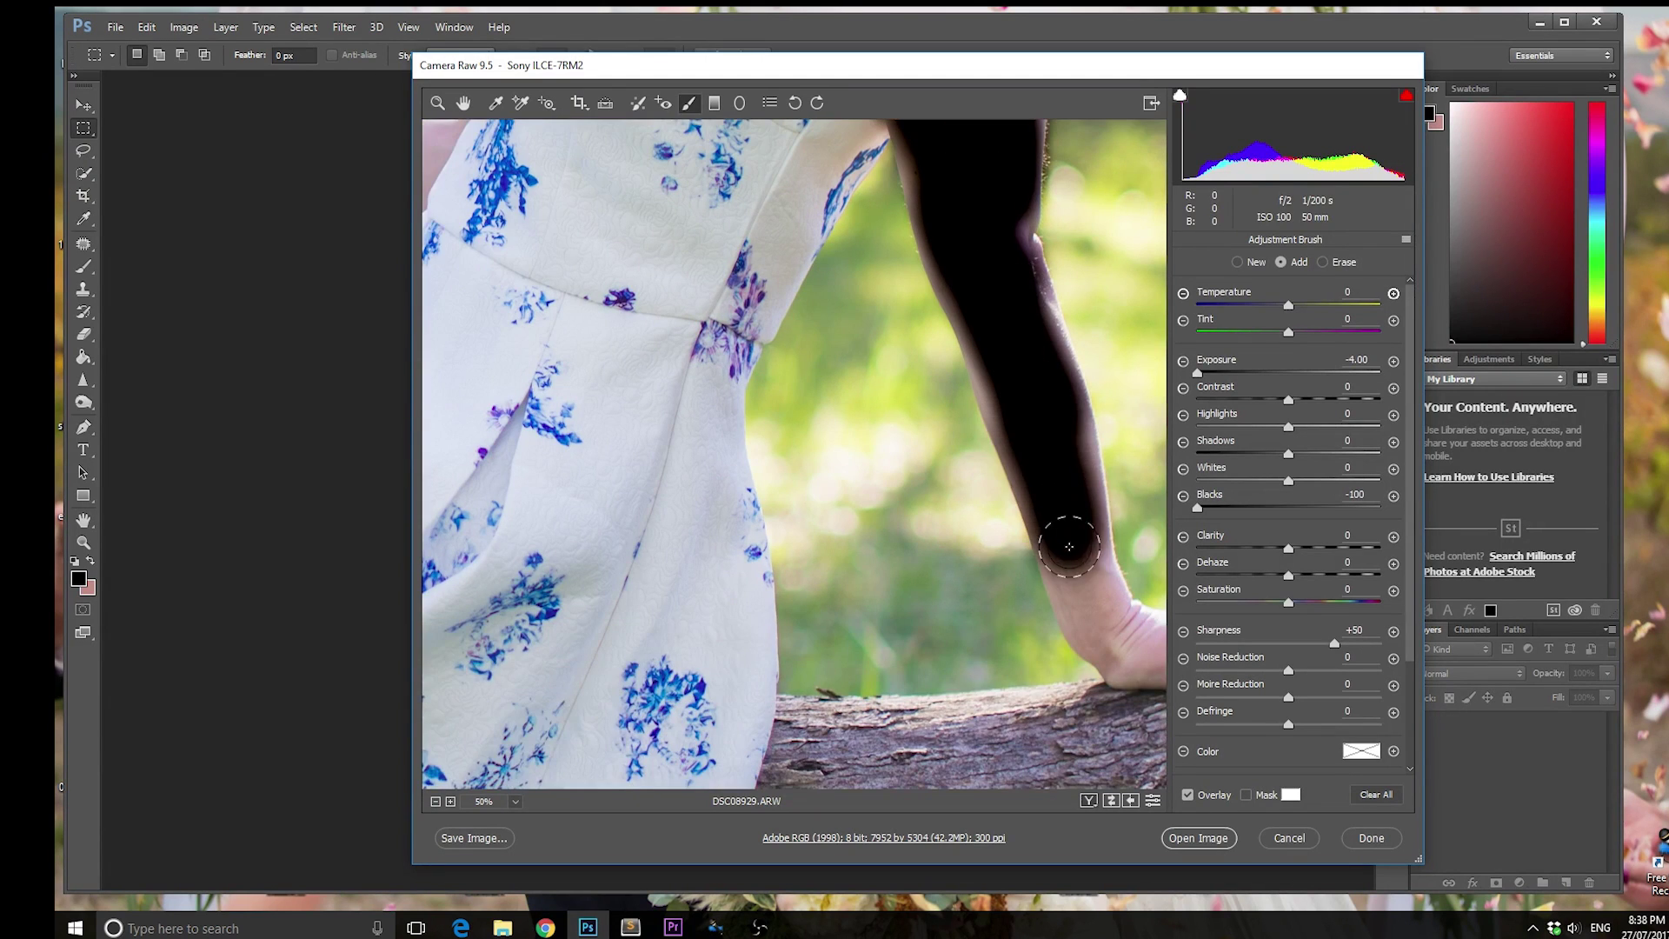
{"action": "scroll", "coordinate": [1052, 539], "scroll_direction": "right", "scroll_amount": 4}
{"action": "mouse_move", "coordinate": [905, 545]}
{"action": "left_mouse_down"}
{"action": "mouse_move", "coordinate": [906, 586]}
{"action": "mouse_move", "coordinate": [960, 645]}
{"action": "mouse_move", "coordinate": [1016, 649]}
{"action": "left_mouse_up"}
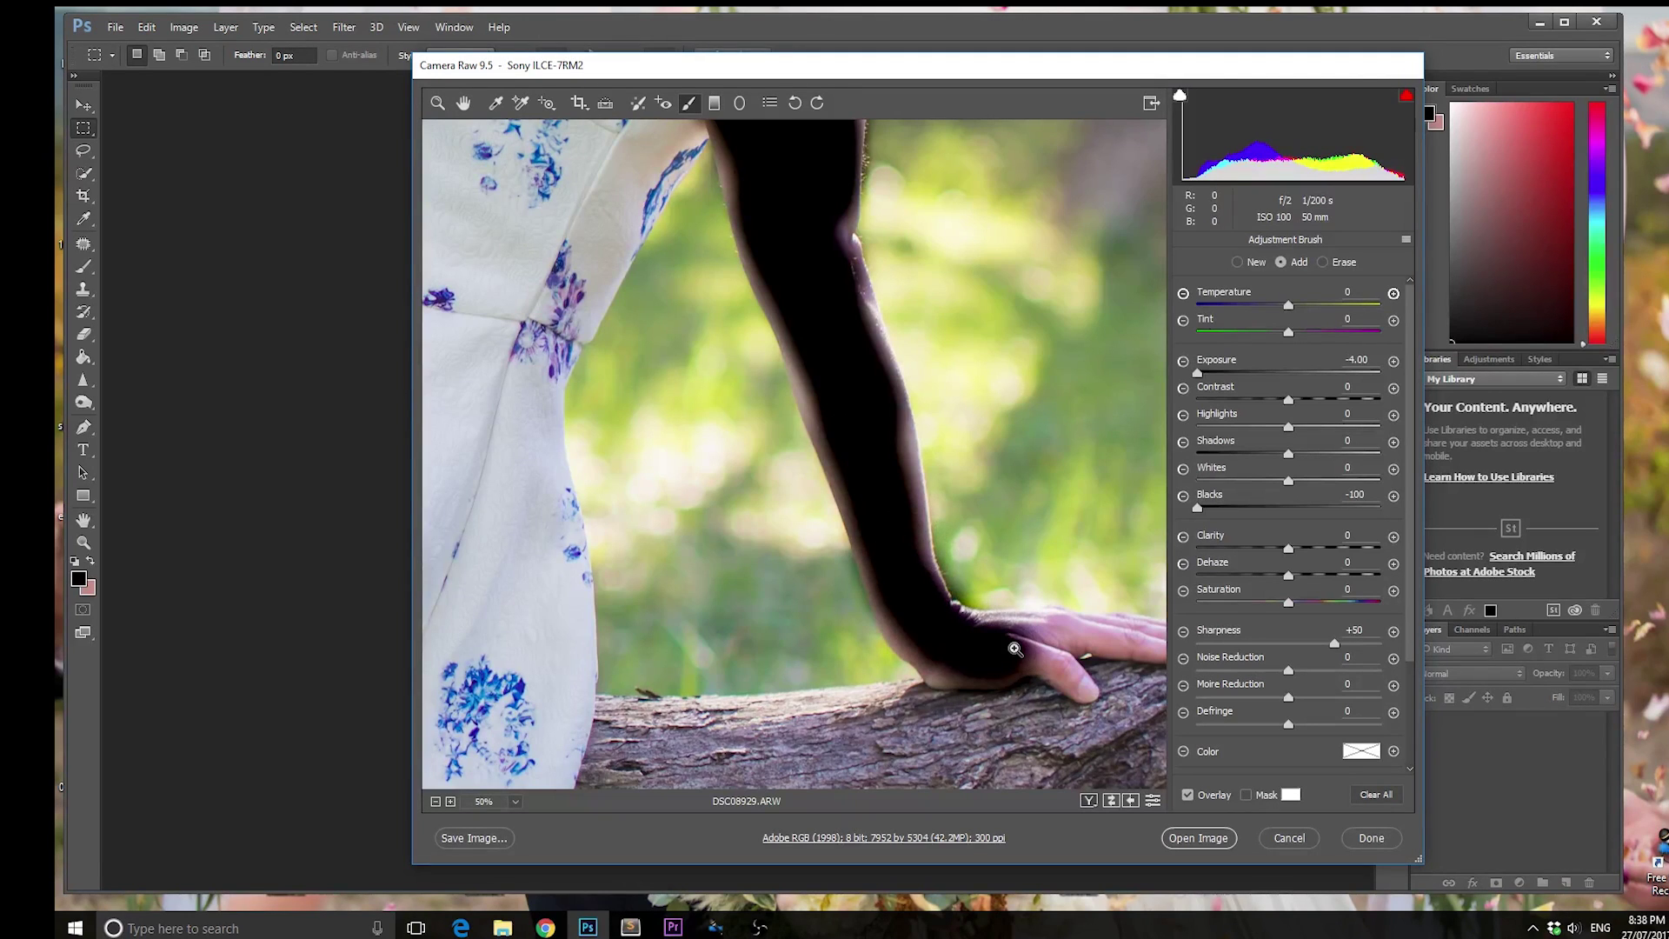
Paint the skin mask over both legs between the shoes and the hem of the dress
{"action": "key", "text": "ctrl+0"}
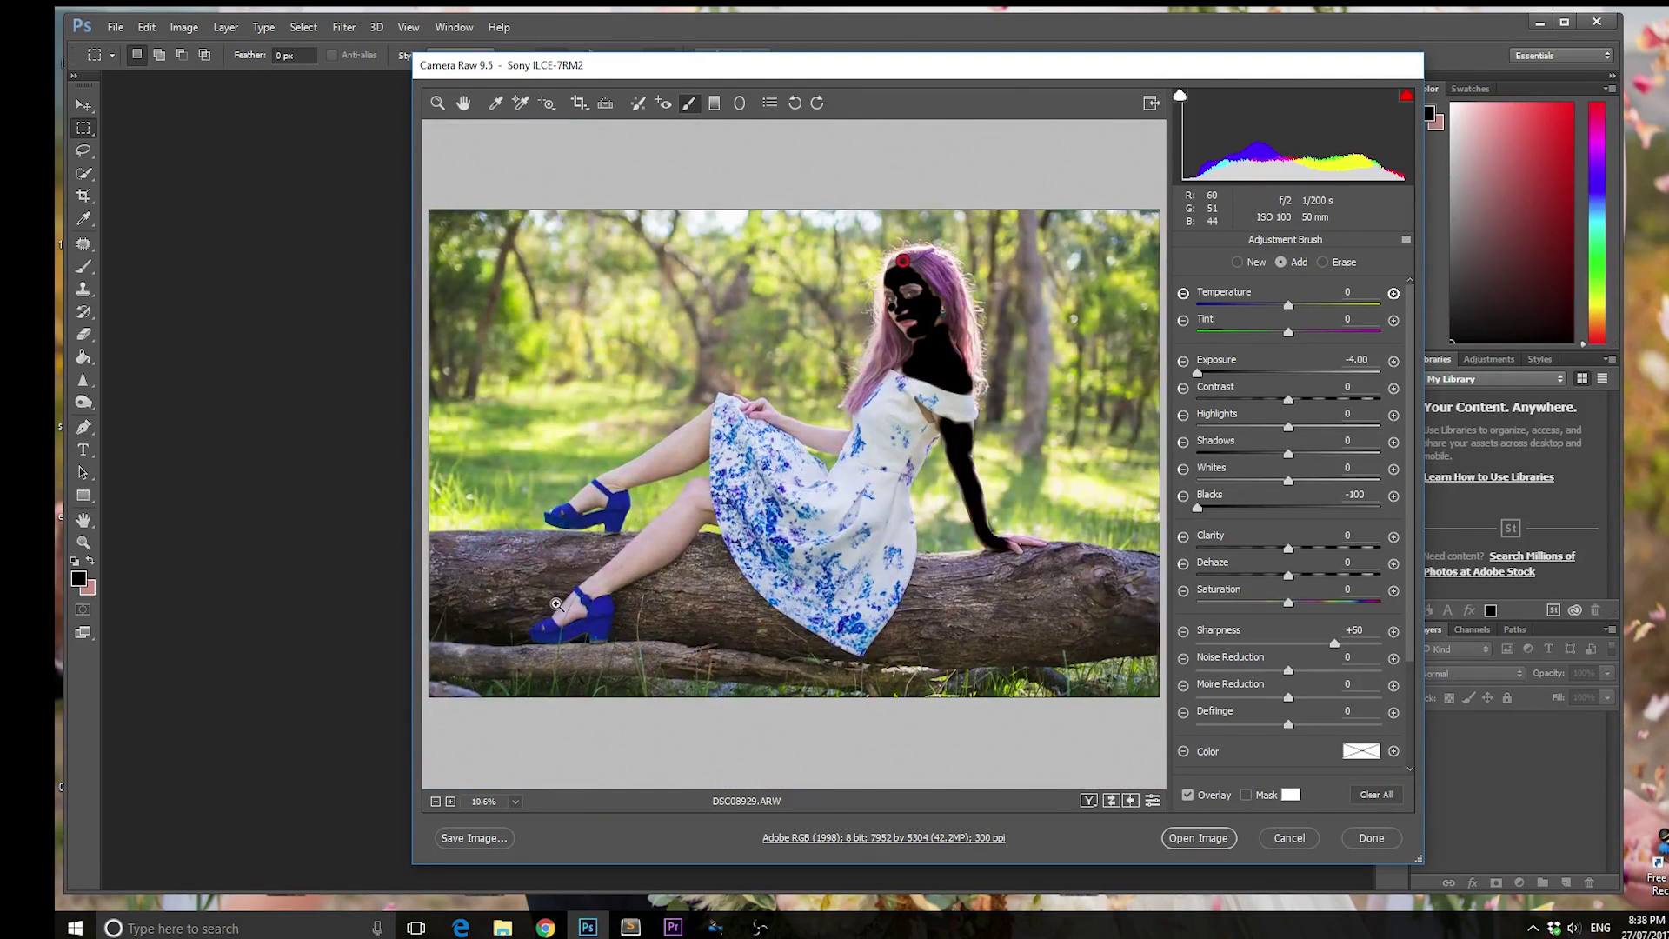
{"action": "left_click", "coordinate": [658, 516], "text": "ctrl"}
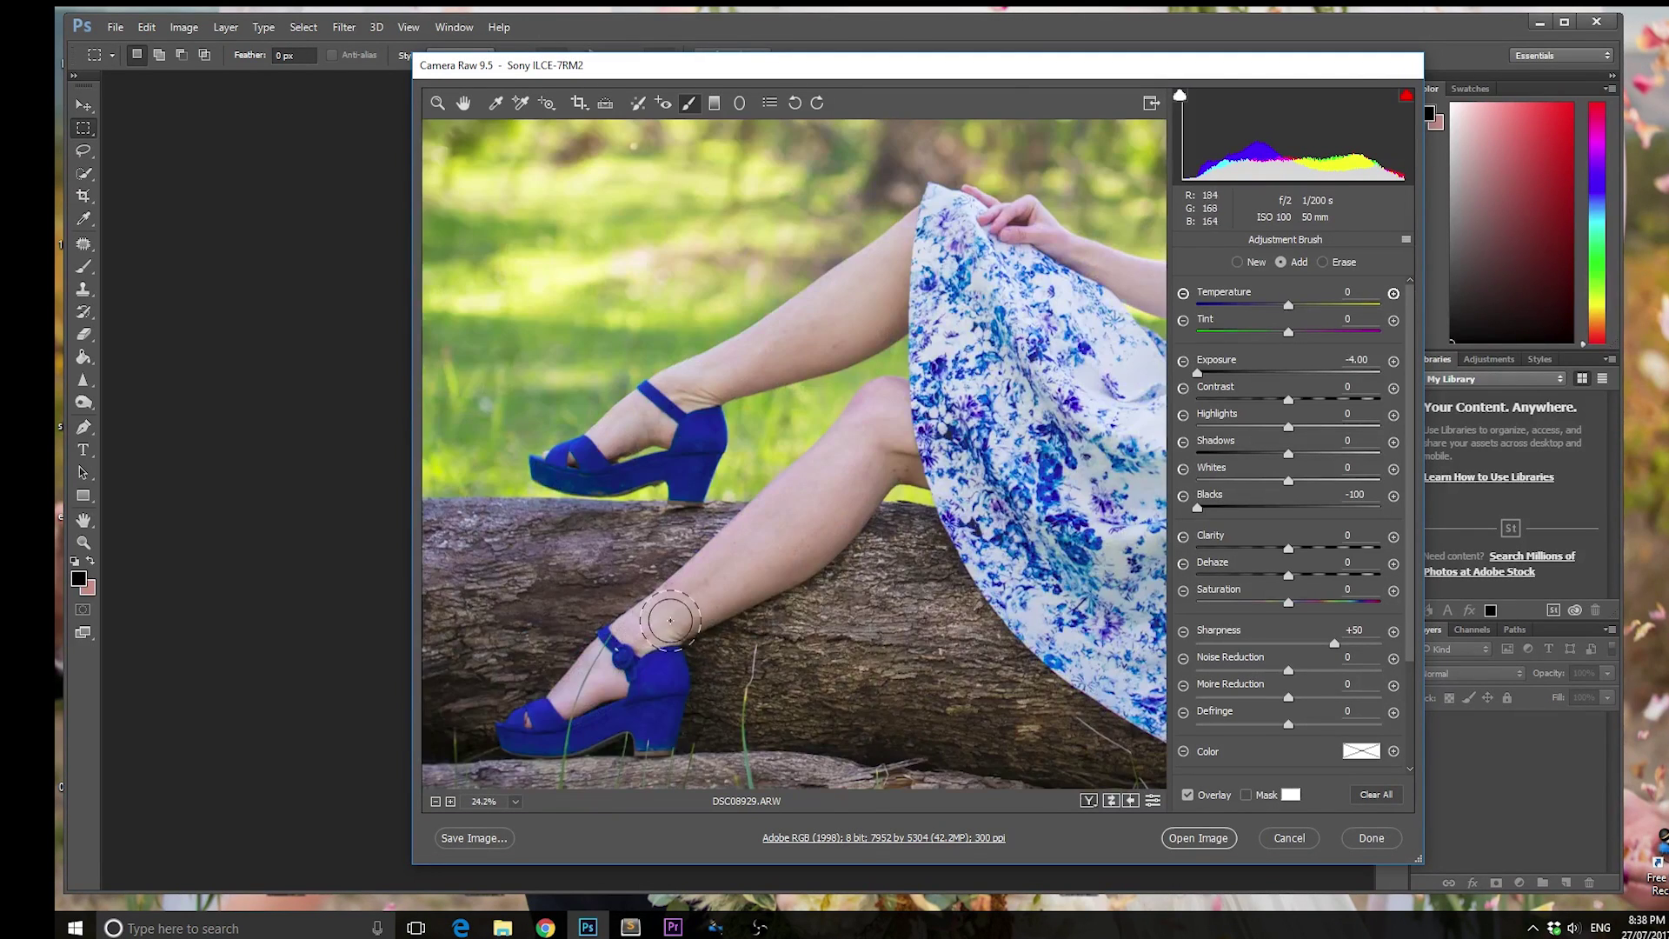
{"action": "mouse_move", "coordinate": [656, 627]}
{"action": "left_mouse_down"}
{"action": "mouse_move", "coordinate": [674, 583]}
{"action": "mouse_move", "coordinate": [730, 574]}
{"action": "mouse_move", "coordinate": [872, 465]}
{"action": "mouse_move", "coordinate": [913, 456]}
{"action": "mouse_move", "coordinate": [879, 400]}
{"action": "mouse_move", "coordinate": [717, 573]}
{"action": "mouse_move", "coordinate": [827, 466]}
{"action": "mouse_move", "coordinate": [745, 555]}
{"action": "mouse_move", "coordinate": [818, 492]}
{"action": "mouse_move", "coordinate": [805, 505]}
{"action": "mouse_move", "coordinate": [879, 474]}
{"action": "mouse_move", "coordinate": [895, 426]}
{"action": "mouse_move", "coordinate": [812, 495]}
{"action": "mouse_move", "coordinate": [893, 426]}
{"action": "mouse_move", "coordinate": [753, 512]}
{"action": "left_mouse_up"}
{"action": "scroll", "coordinate": [678, 567], "scroll_direction": "up", "scroll_amount": 2}
{"action": "key", "text": "ctrl+0"}
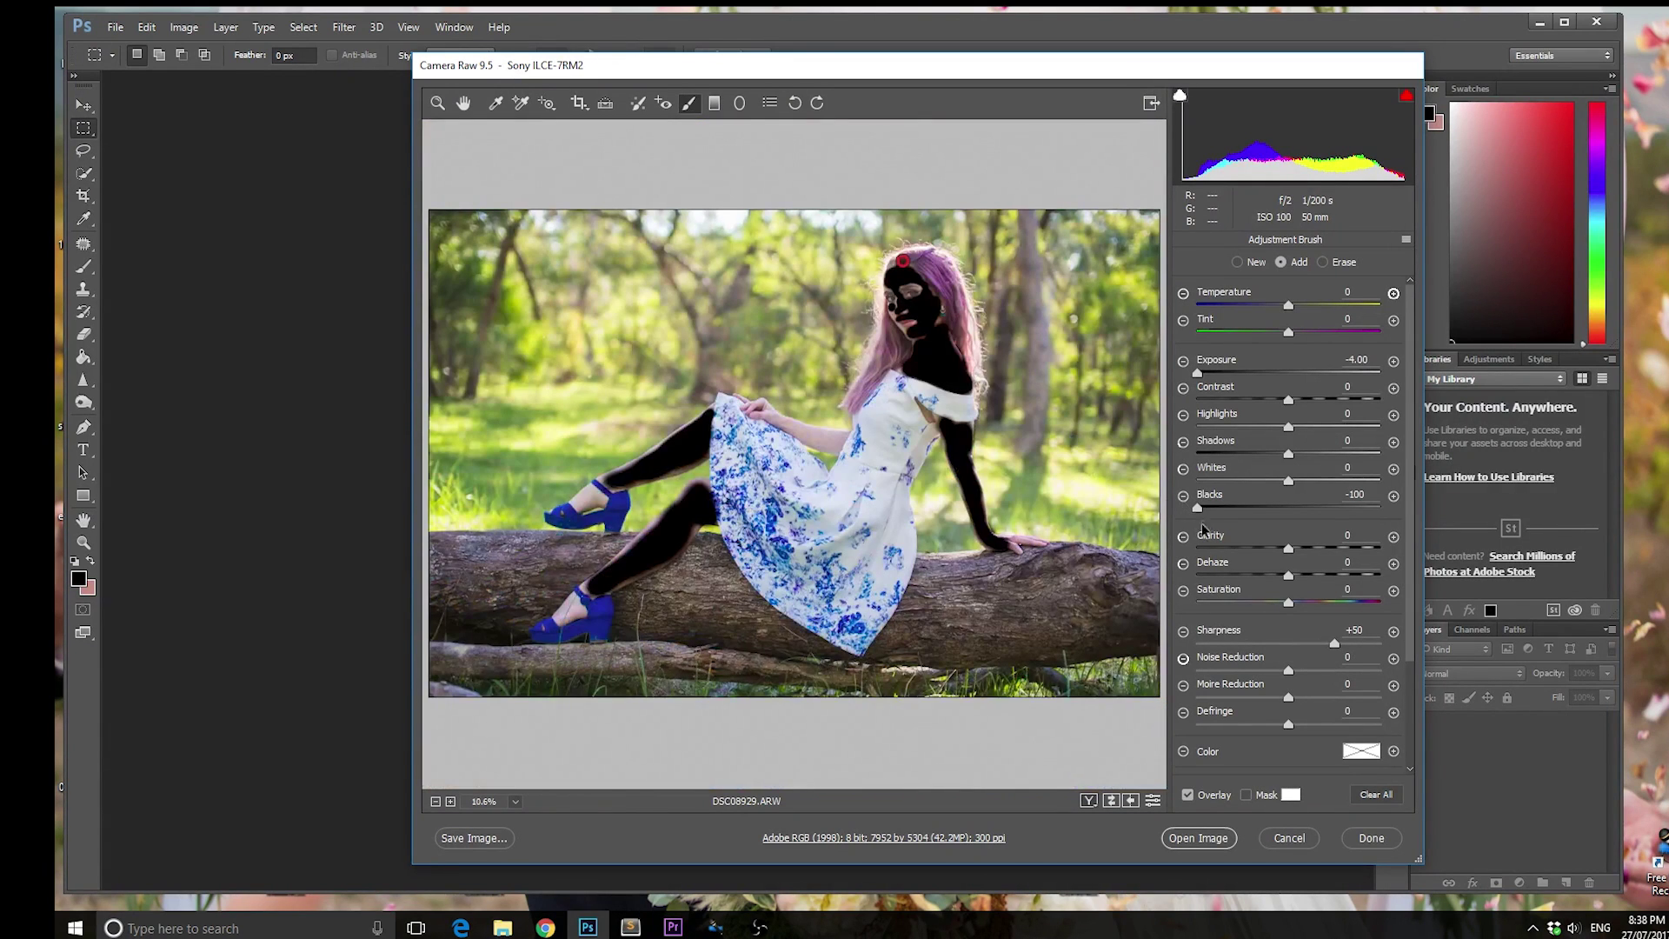
Set the skin mask's Blacks to 0, Exposure to +0.05, Clarity to -26 and Sharpness to 0, and leave the brush
{"action": "type", "text": "0"}
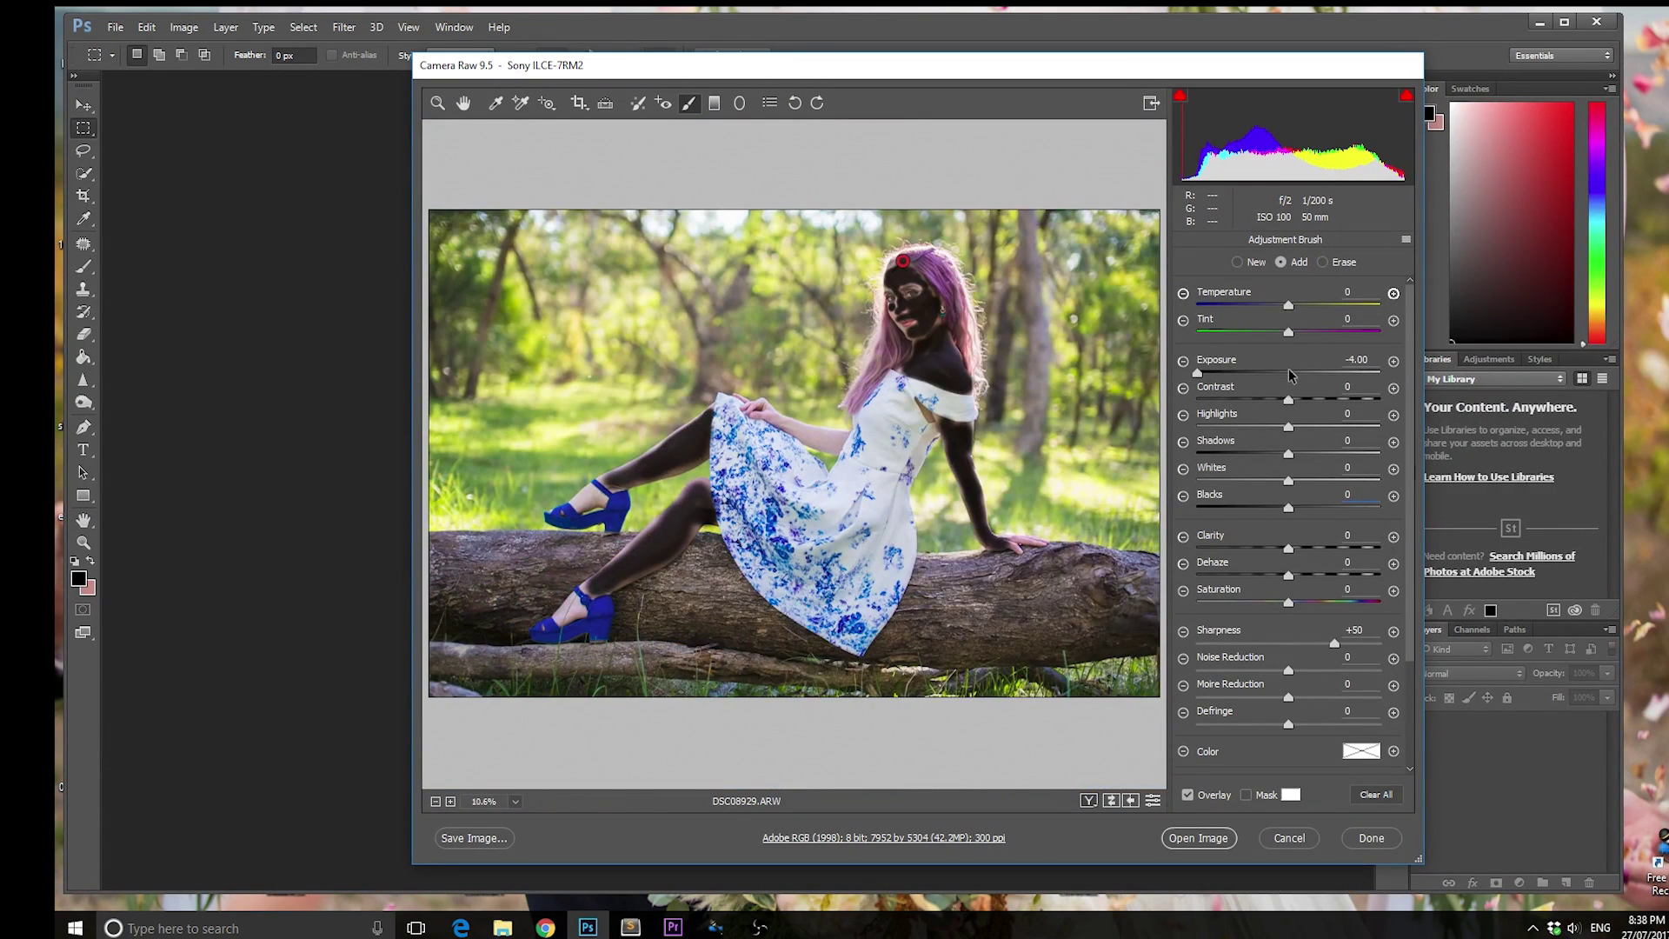
{"action": "type", "text": "0.05"}
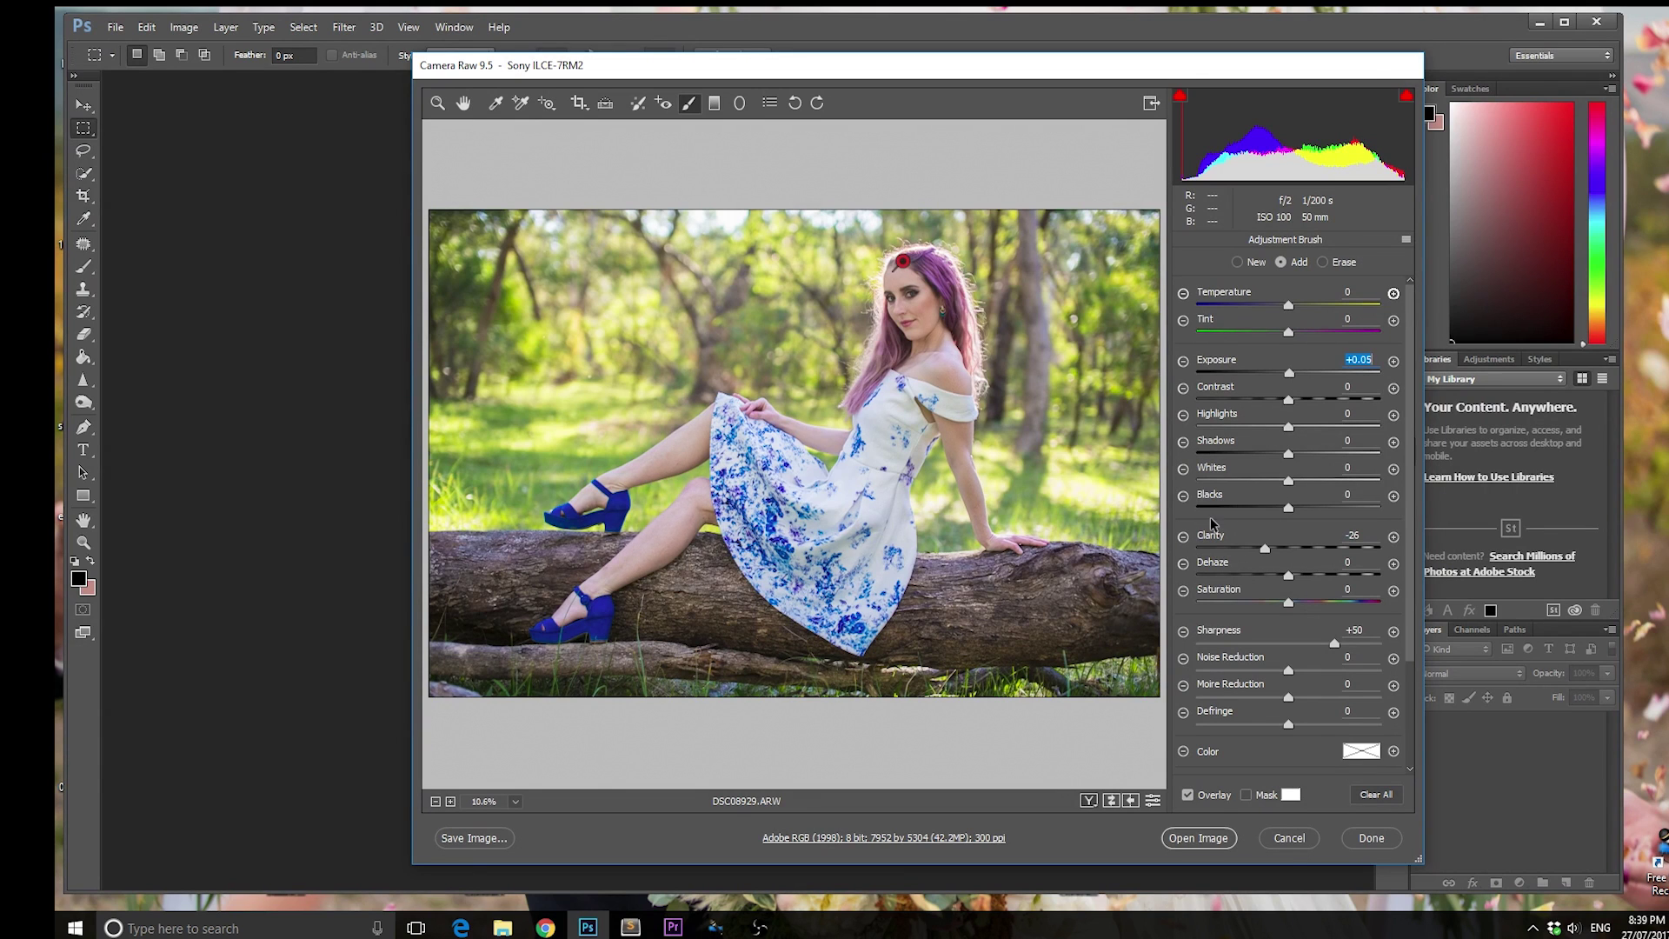
{"action": "double_click", "coordinate": [1289, 645]}
{"action": "left_click", "coordinate": [467, 104]}
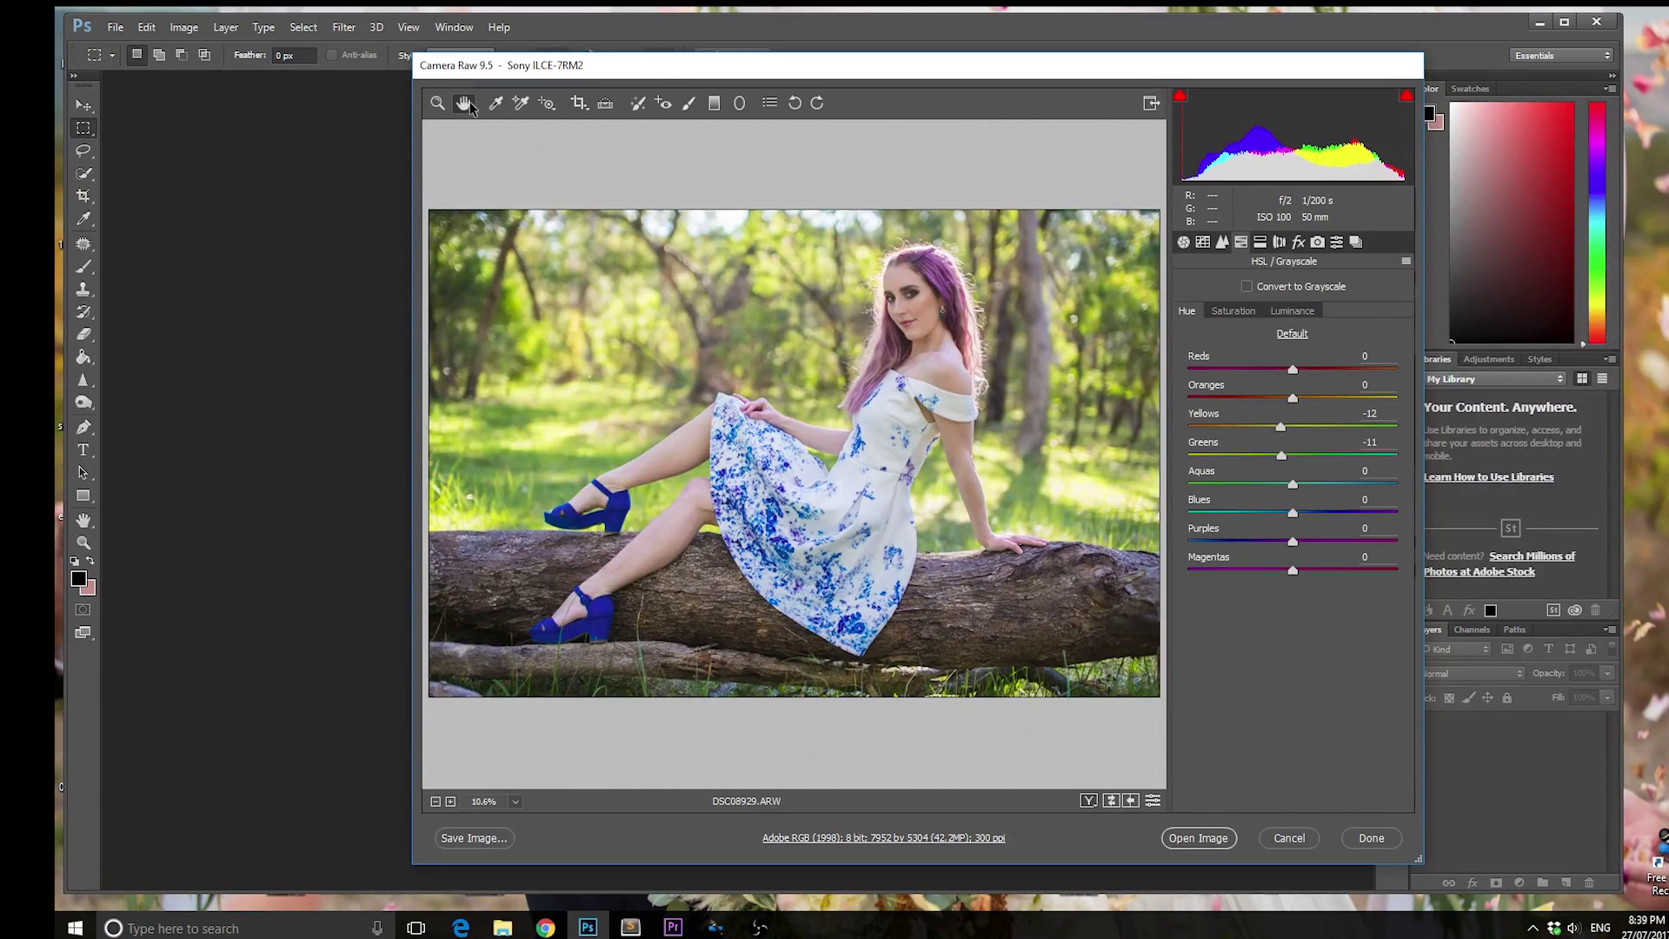
Brush a new adjustment over both eyes with Clarity +19, raise its Exposure to +0.25, and leave the brush
{"action": "key", "text": "k"}
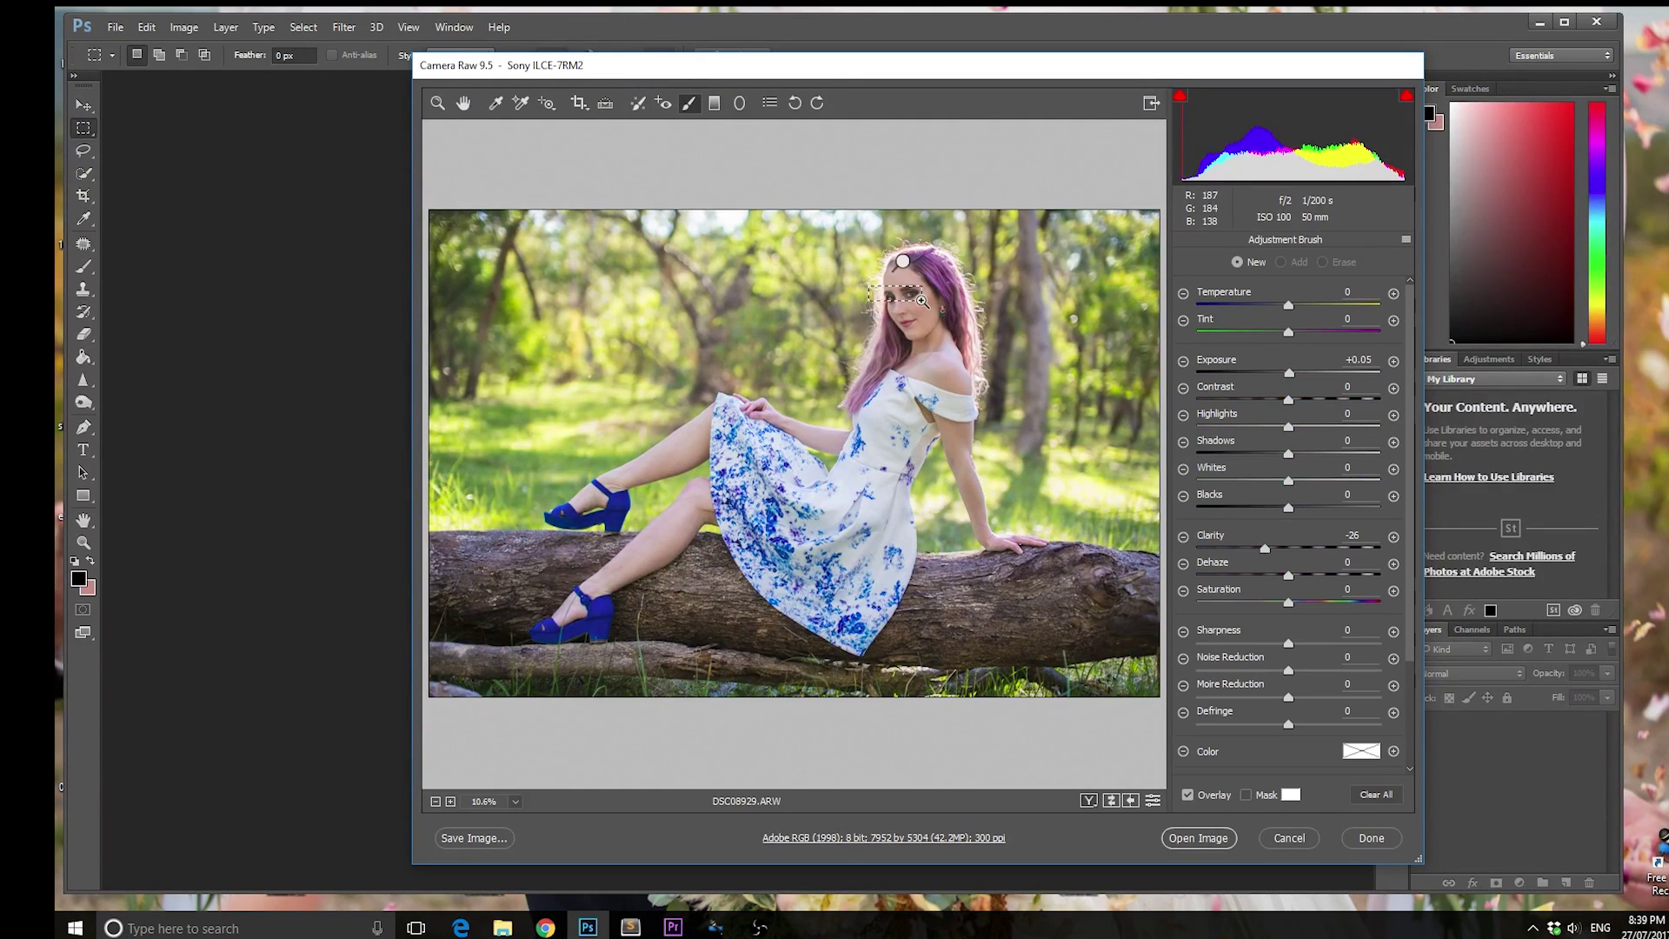
{"action": "left_click_drag", "start_coordinate": [932, 319], "coordinate": [933, 319]}
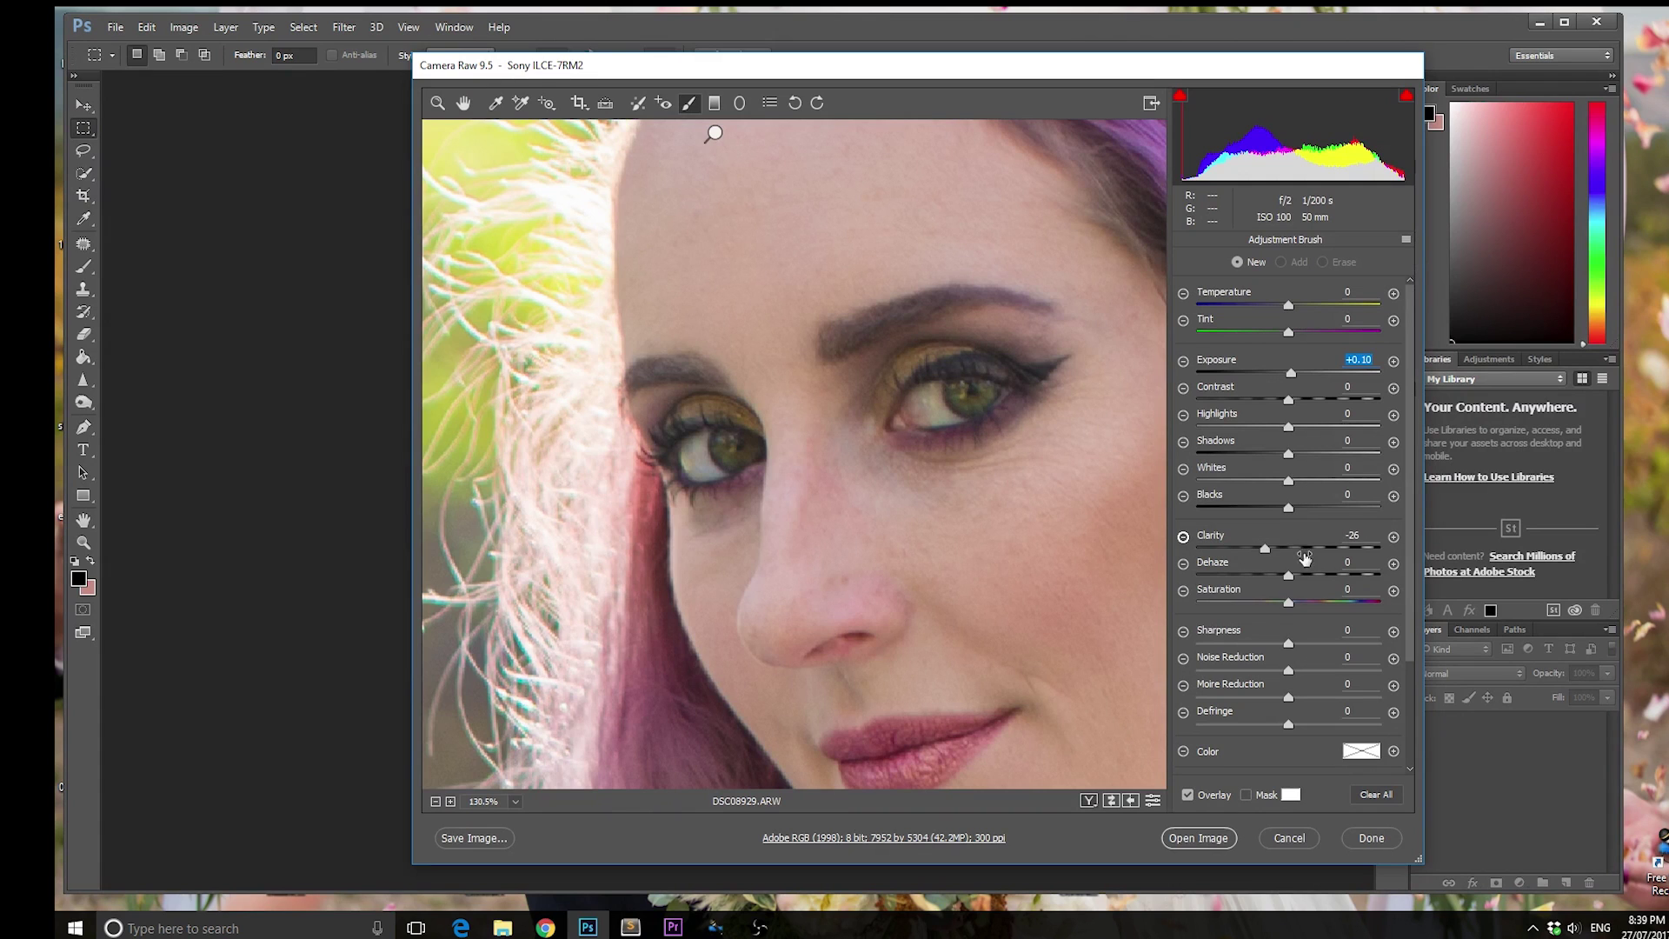
{"action": "mouse_move", "coordinate": [927, 397]}
{"action": "left_mouse_down"}
{"action": "mouse_move", "coordinate": [1000, 412]}
{"action": "mouse_move", "coordinate": [965, 407]}
{"action": "left_mouse_up"}
{"action": "mouse_move", "coordinate": [695, 455]}
{"action": "left_mouse_down"}
{"action": "mouse_move", "coordinate": [728, 451]}
{"action": "mouse_move", "coordinate": [710, 459]}
{"action": "left_mouse_up"}
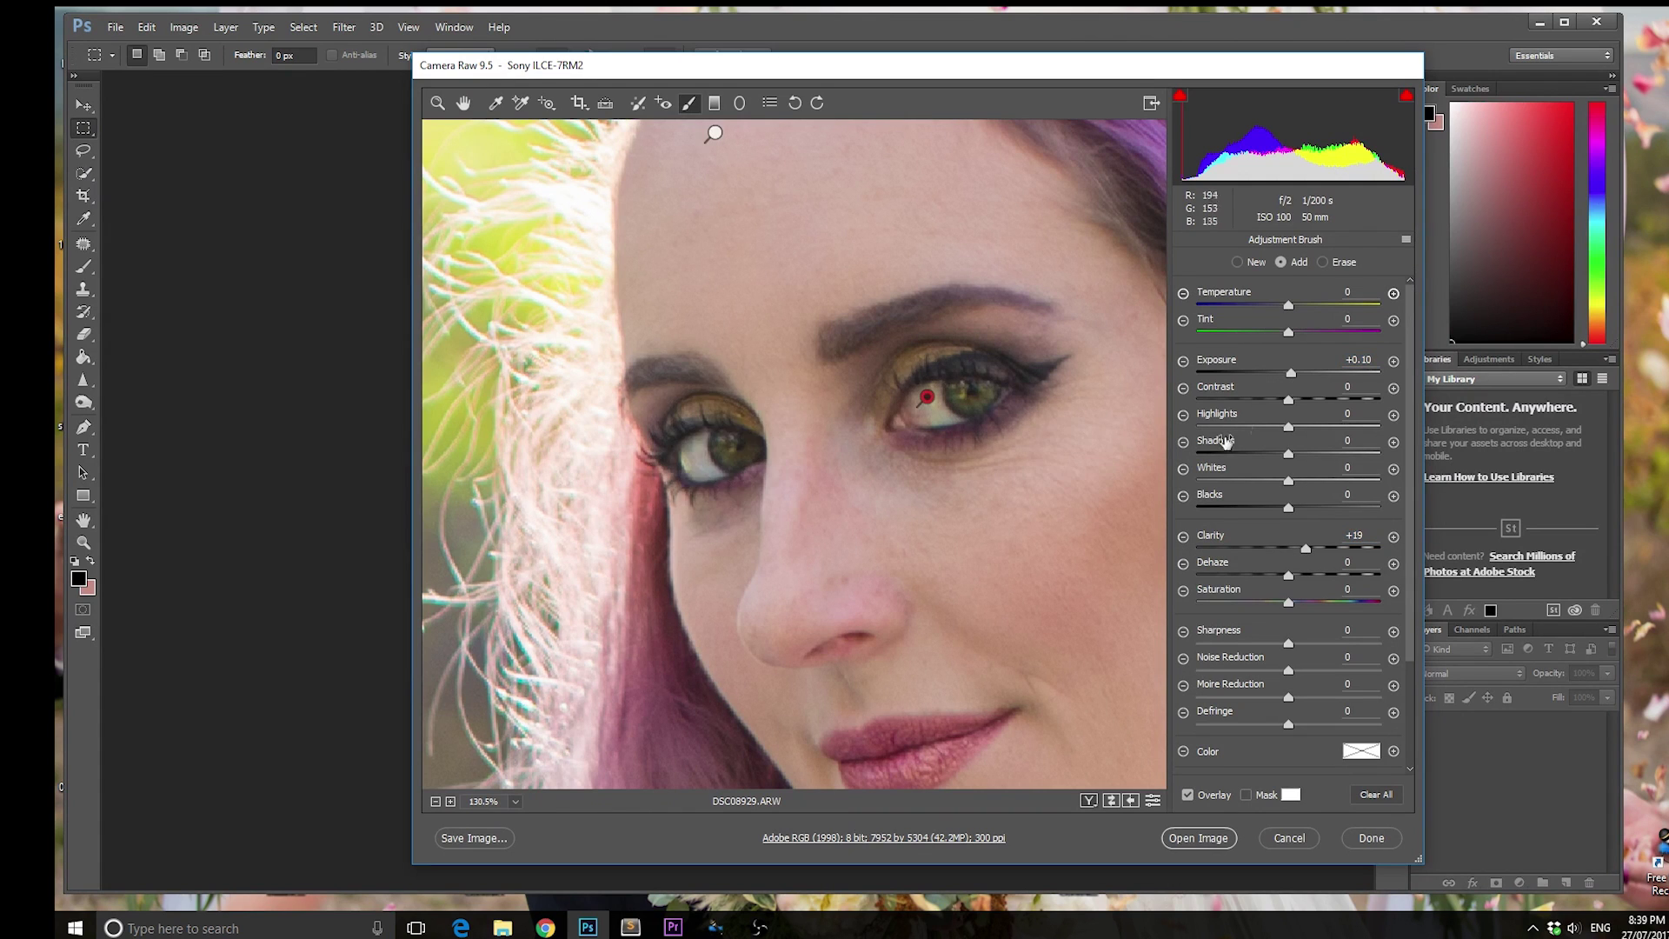
{"action": "left_click_drag", "start_coordinate": [1340, 376], "coordinate": [1302, 380]}
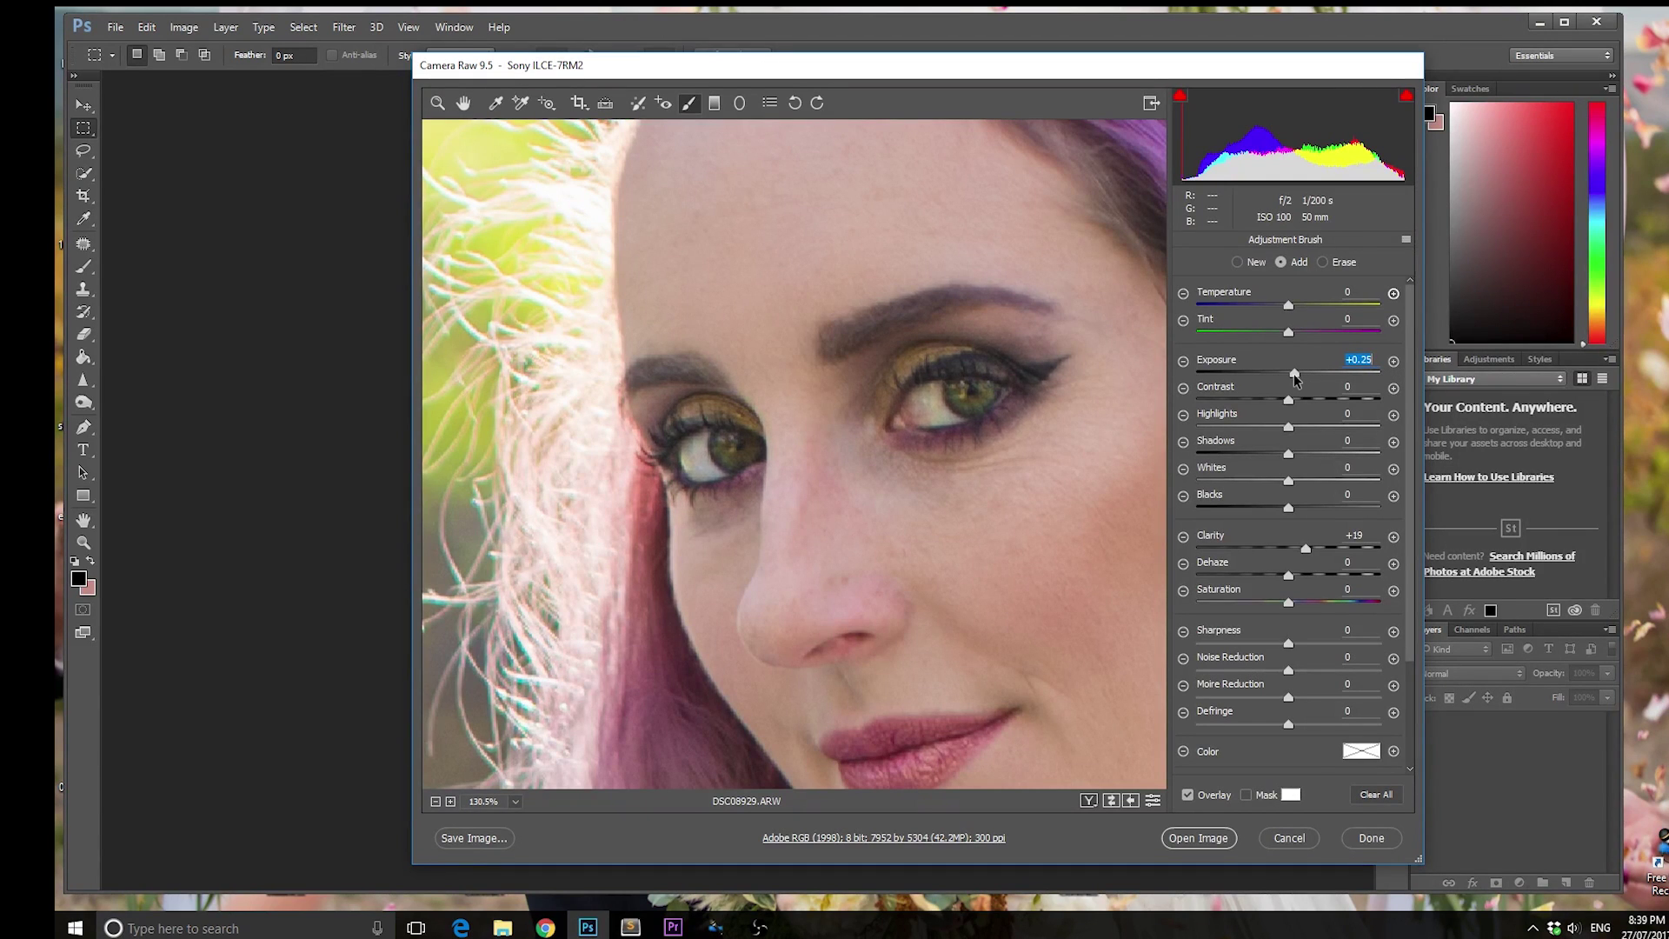
{"action": "key", "text": "ctrl+0"}
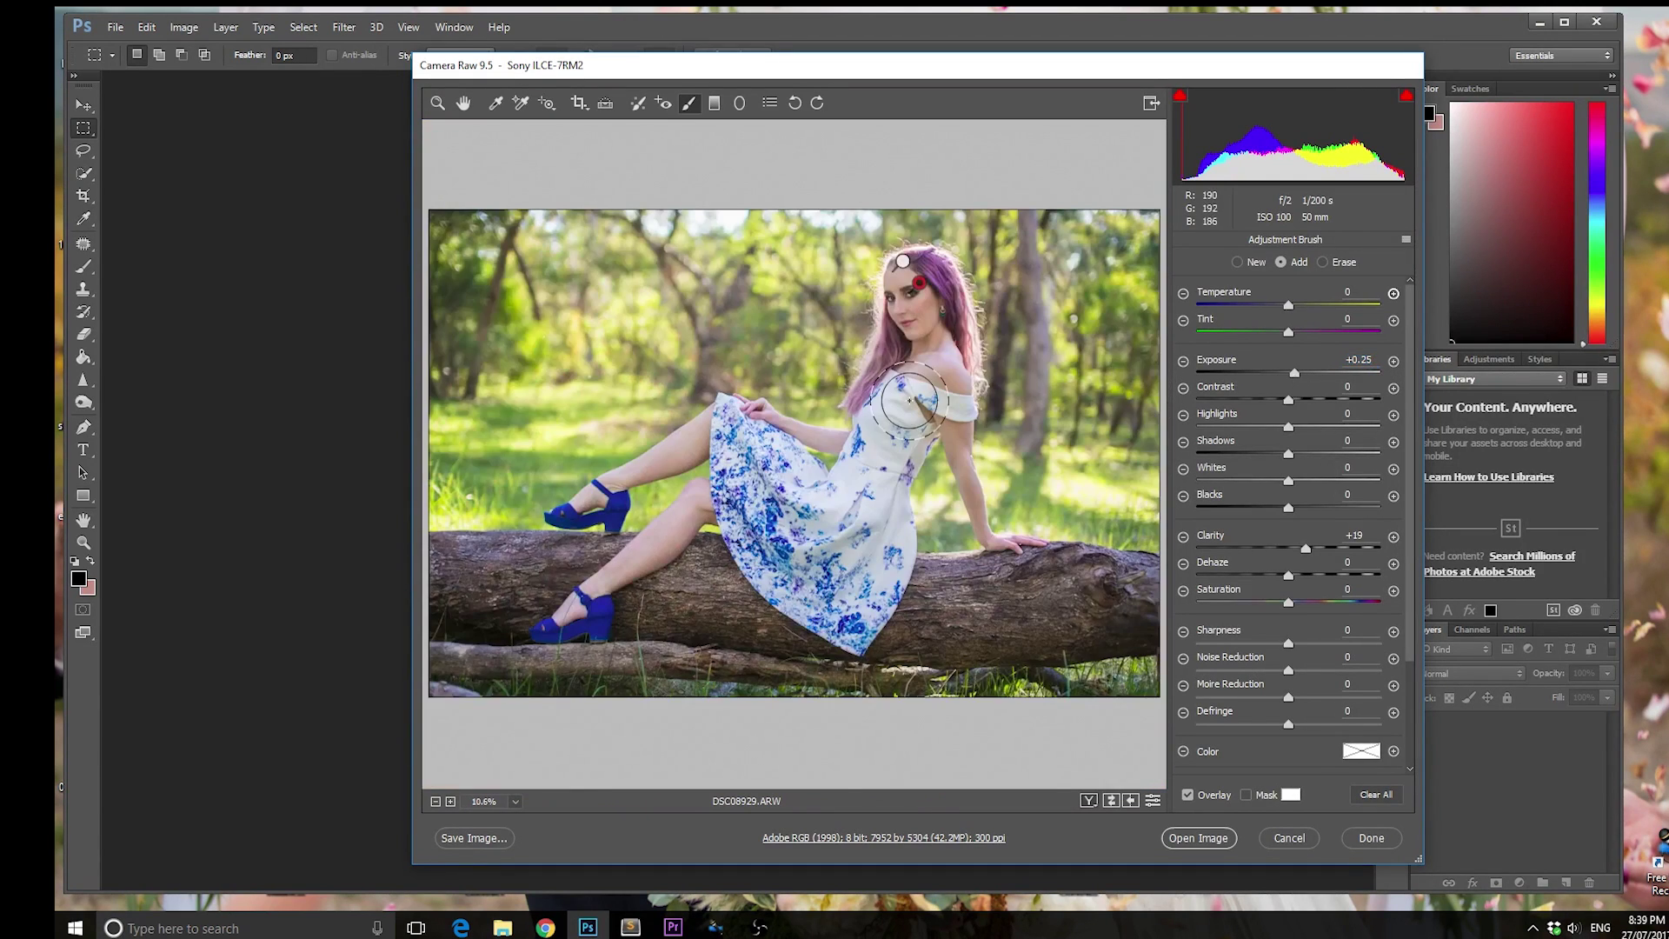
{"action": "left_click", "coordinate": [462, 103]}
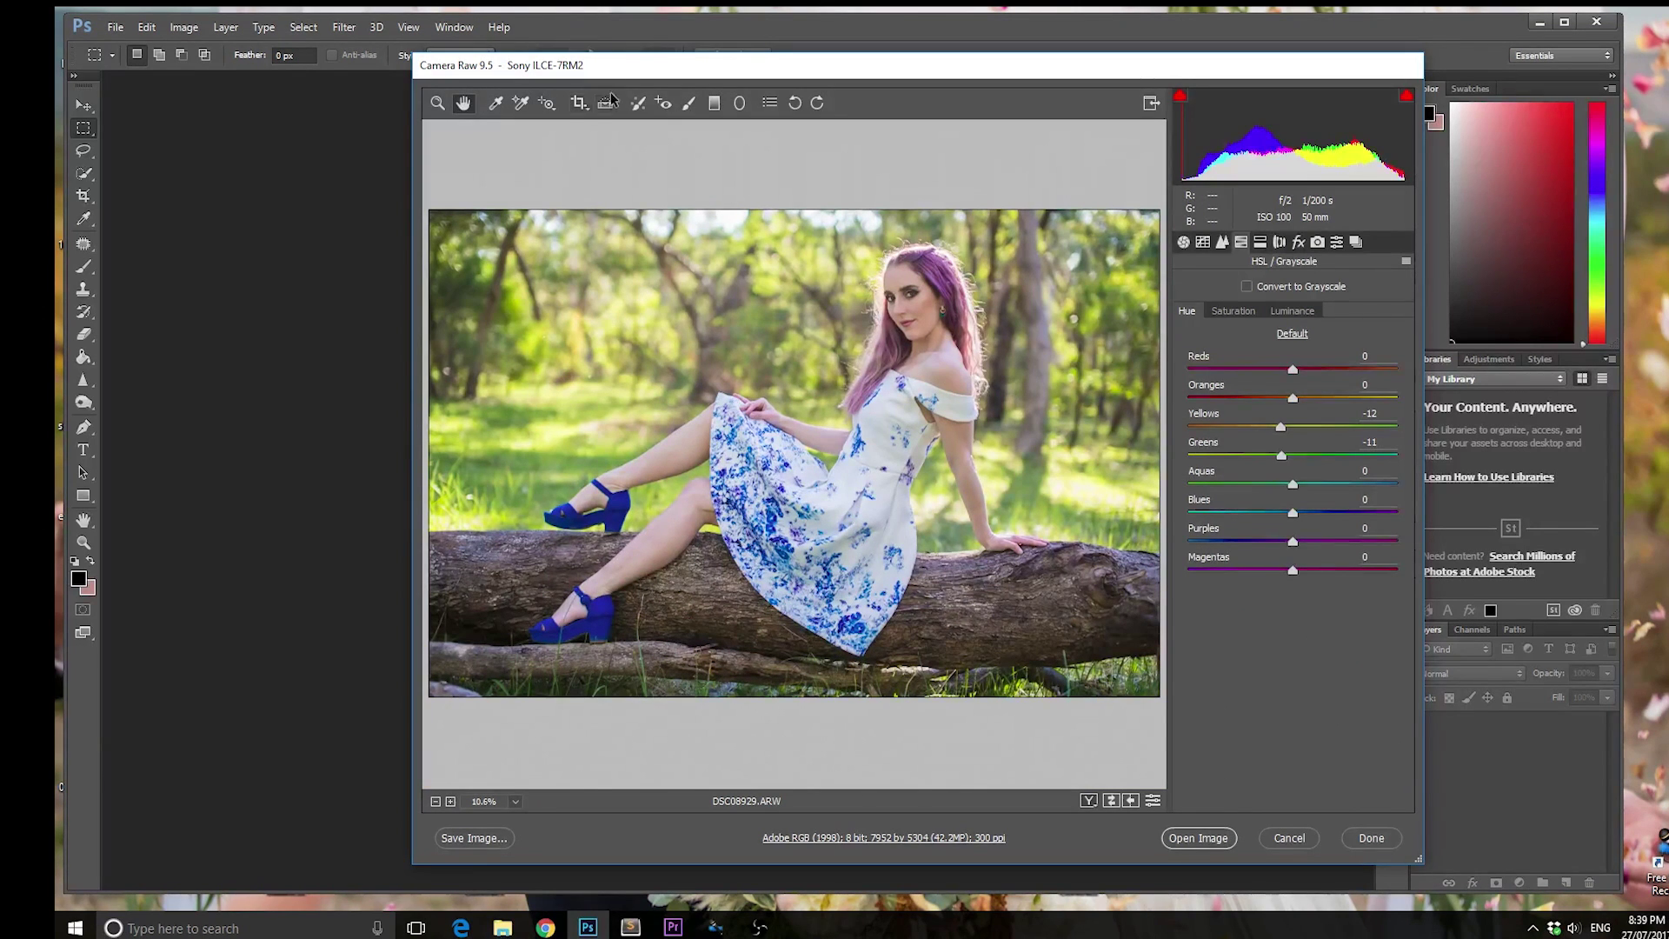
Paint a new brush mask with Saturation +58, Exposure -4.00 and Blacks -100 over the crown and the hair behind the ear and shoulder
{"action": "left_click", "coordinate": [663, 102]}
{"action": "left_click", "coordinate": [688, 102]}
{"action": "left_click_drag", "start_coordinate": [1019, 429], "coordinate": [1019, 447]}
{"action": "left_click_drag", "start_coordinate": [789, 188], "coordinate": [806, 219]}
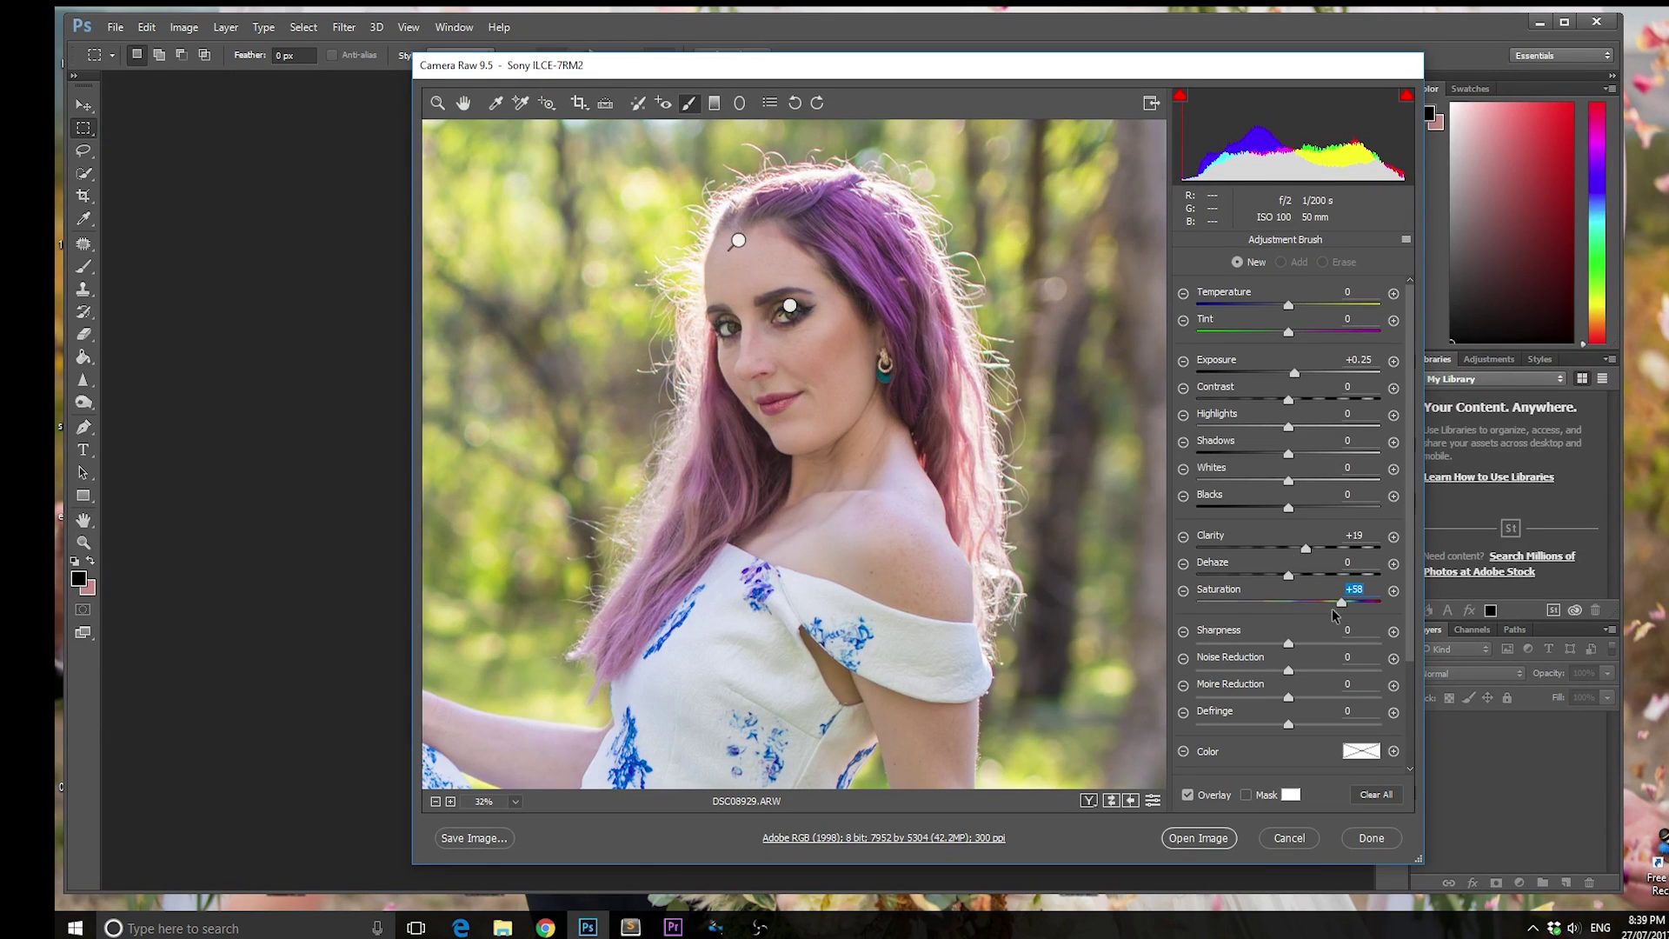
{"action": "left_click", "coordinate": [1293, 374]}
{"action": "type", "text": "00"}
{"action": "left_click", "coordinate": [1206, 374]}
{"action": "mouse_move", "coordinate": [935, 402]}
{"action": "left_mouse_down"}
{"action": "mouse_move", "coordinate": [908, 305]}
{"action": "mouse_move", "coordinate": [853, 228]}
{"action": "mouse_move", "coordinate": [843, 252]}
{"action": "mouse_move", "coordinate": [878, 213]}
{"action": "mouse_move", "coordinate": [860, 191]}
{"action": "mouse_move", "coordinate": [749, 217]}
{"action": "left_mouse_up"}
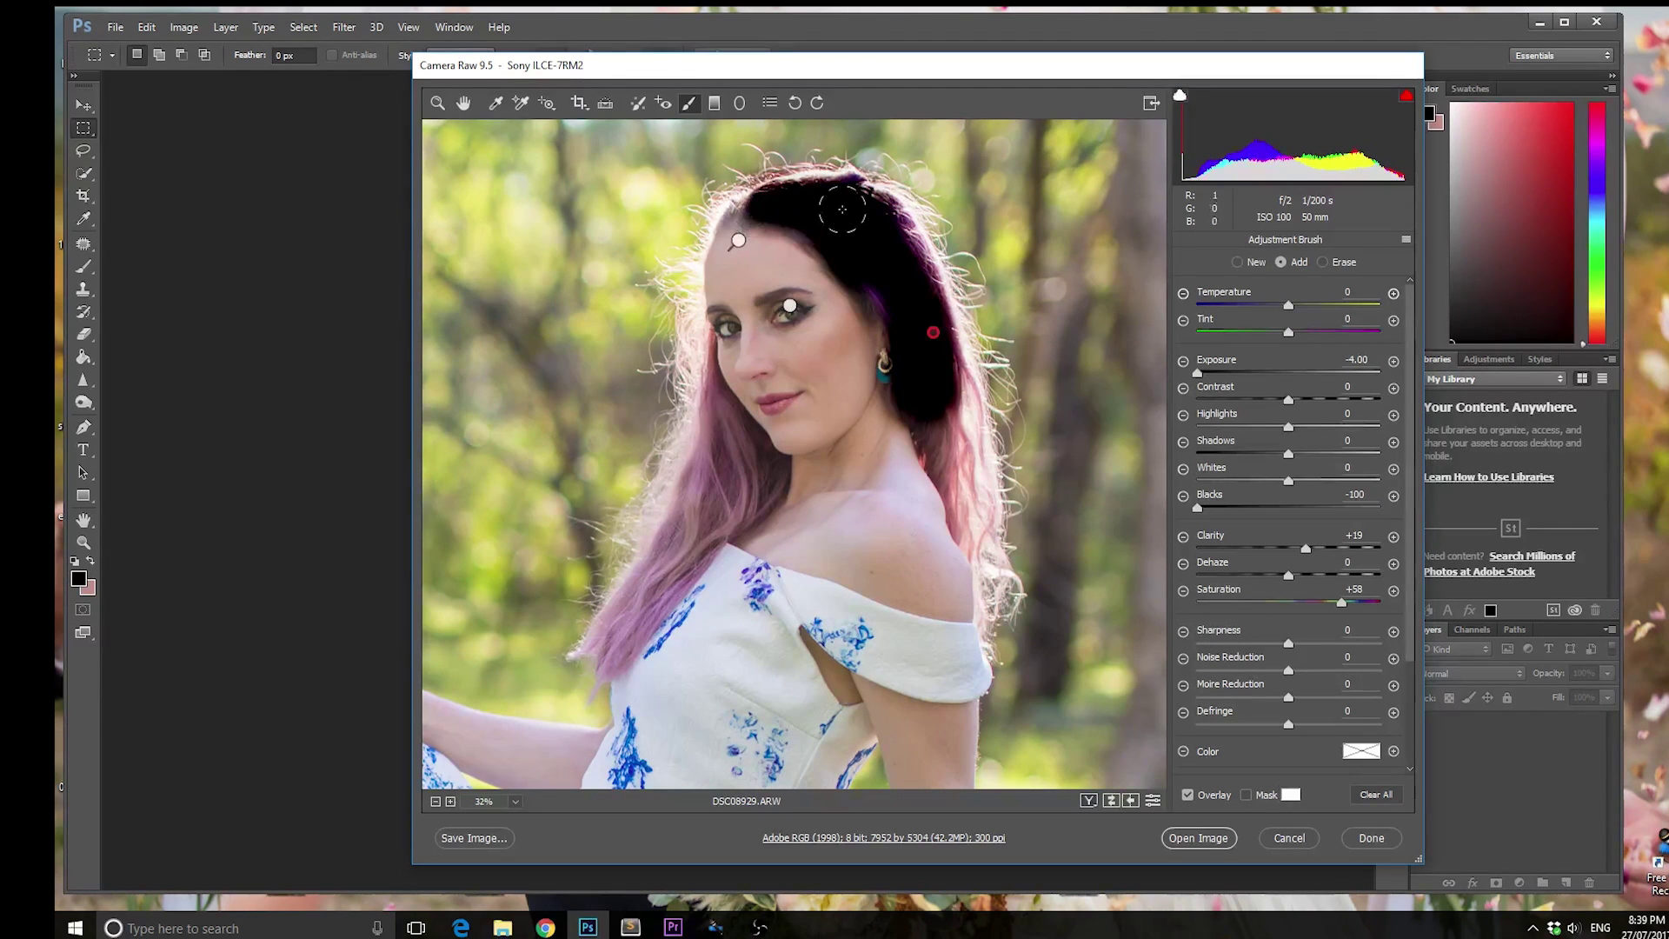
{"action": "mouse_move", "coordinate": [904, 230]}
{"action": "left_mouse_down"}
{"action": "mouse_move", "coordinate": [902, 253]}
{"action": "mouse_move", "coordinate": [864, 197]}
{"action": "mouse_move", "coordinate": [882, 189]}
{"action": "left_mouse_up"}
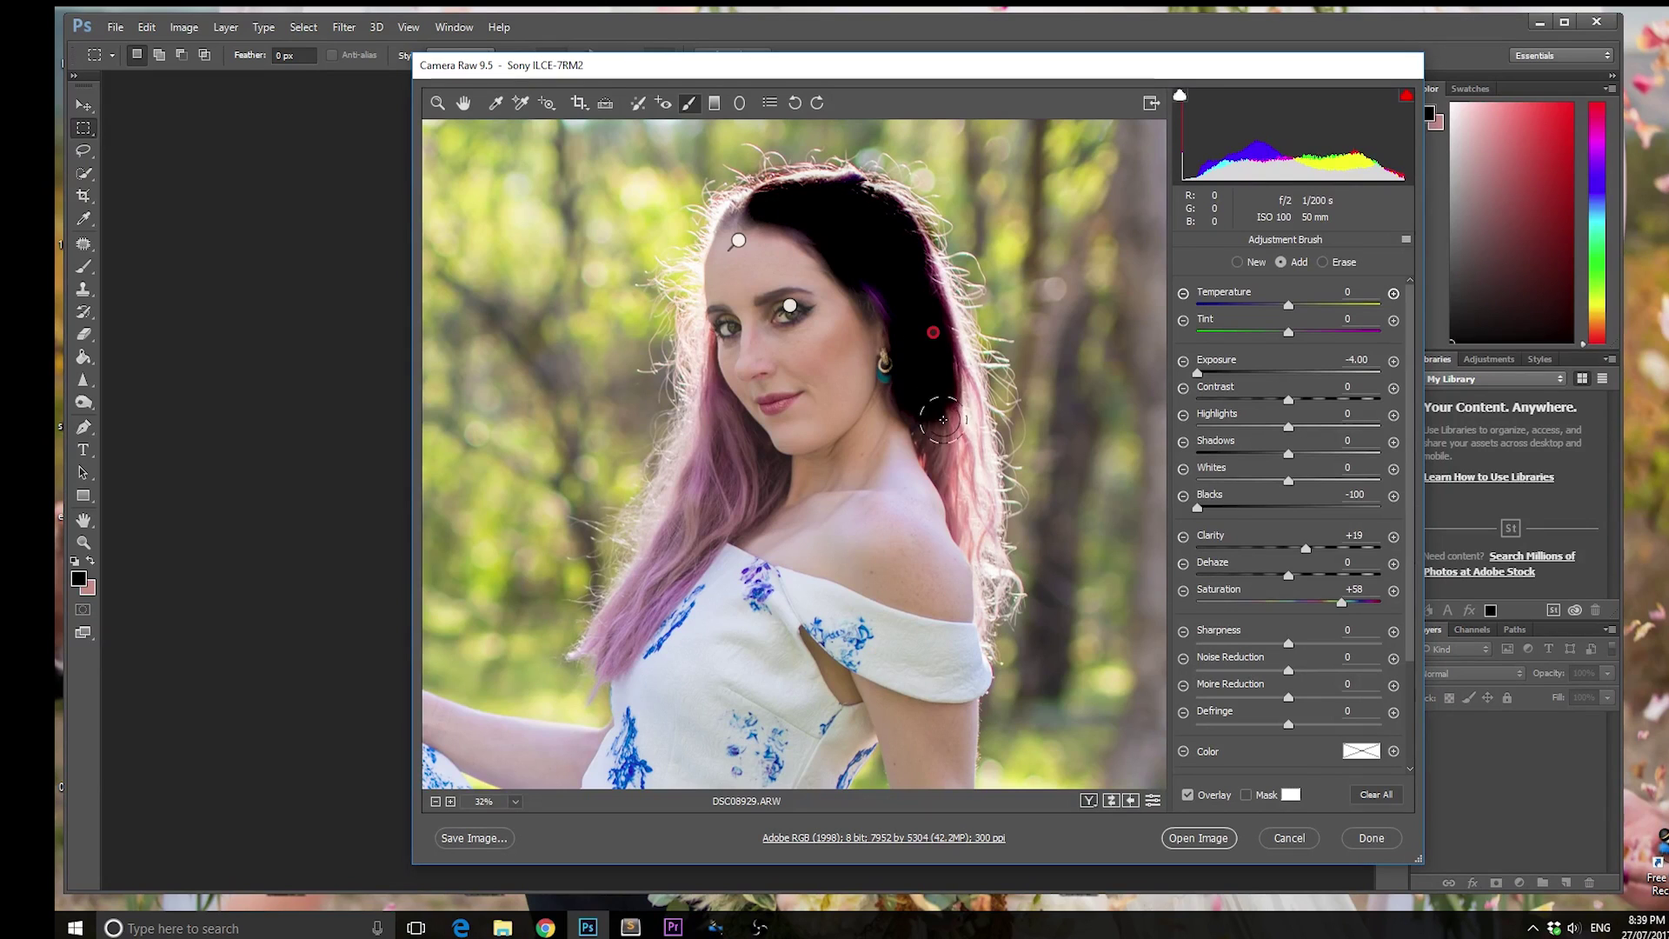
{"action": "mouse_move", "coordinate": [940, 424]}
{"action": "left_mouse_down"}
{"action": "mouse_move", "coordinate": [929, 460]}
{"action": "mouse_move", "coordinate": [957, 465]}
{"action": "mouse_move", "coordinate": [969, 531]}
{"action": "mouse_move", "coordinate": [956, 357]}
{"action": "mouse_move", "coordinate": [923, 257]}
{"action": "left_mouse_up"}
{"action": "mouse_move", "coordinate": [960, 509]}
{"action": "left_mouse_down"}
{"action": "mouse_move", "coordinate": [999, 579]}
{"action": "mouse_move", "coordinate": [991, 609]}
{"action": "left_mouse_up"}
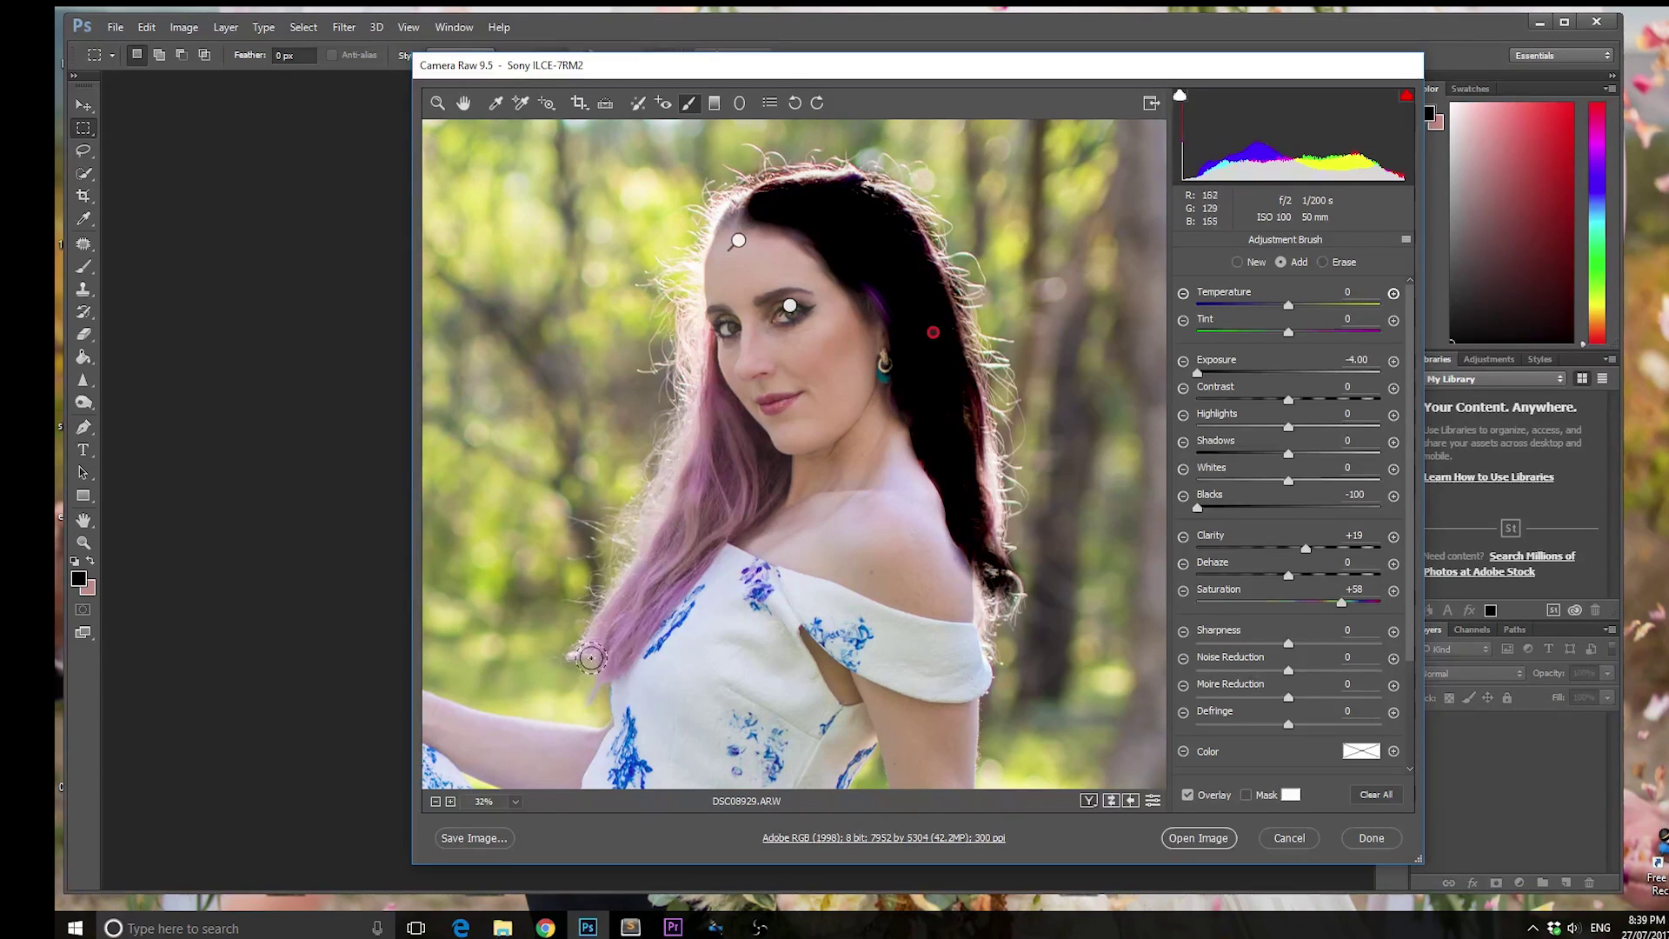
Extend the hair mask over the lock falling in front of the dress and fill the gaps along the temple and cheek
{"action": "mouse_move", "coordinate": [611, 630]}
{"action": "left_mouse_down"}
{"action": "mouse_move", "coordinate": [637, 592]}
{"action": "mouse_move", "coordinate": [622, 647]}
{"action": "mouse_move", "coordinate": [639, 636]}
{"action": "mouse_move", "coordinate": [607, 667]}
{"action": "mouse_move", "coordinate": [727, 507]}
{"action": "mouse_move", "coordinate": [774, 476]}
{"action": "mouse_move", "coordinate": [717, 412]}
{"action": "mouse_move", "coordinate": [674, 535]}
{"action": "mouse_move", "coordinate": [633, 583]}
{"action": "mouse_move", "coordinate": [736, 478]}
{"action": "mouse_move", "coordinate": [739, 516]}
{"action": "left_mouse_up"}
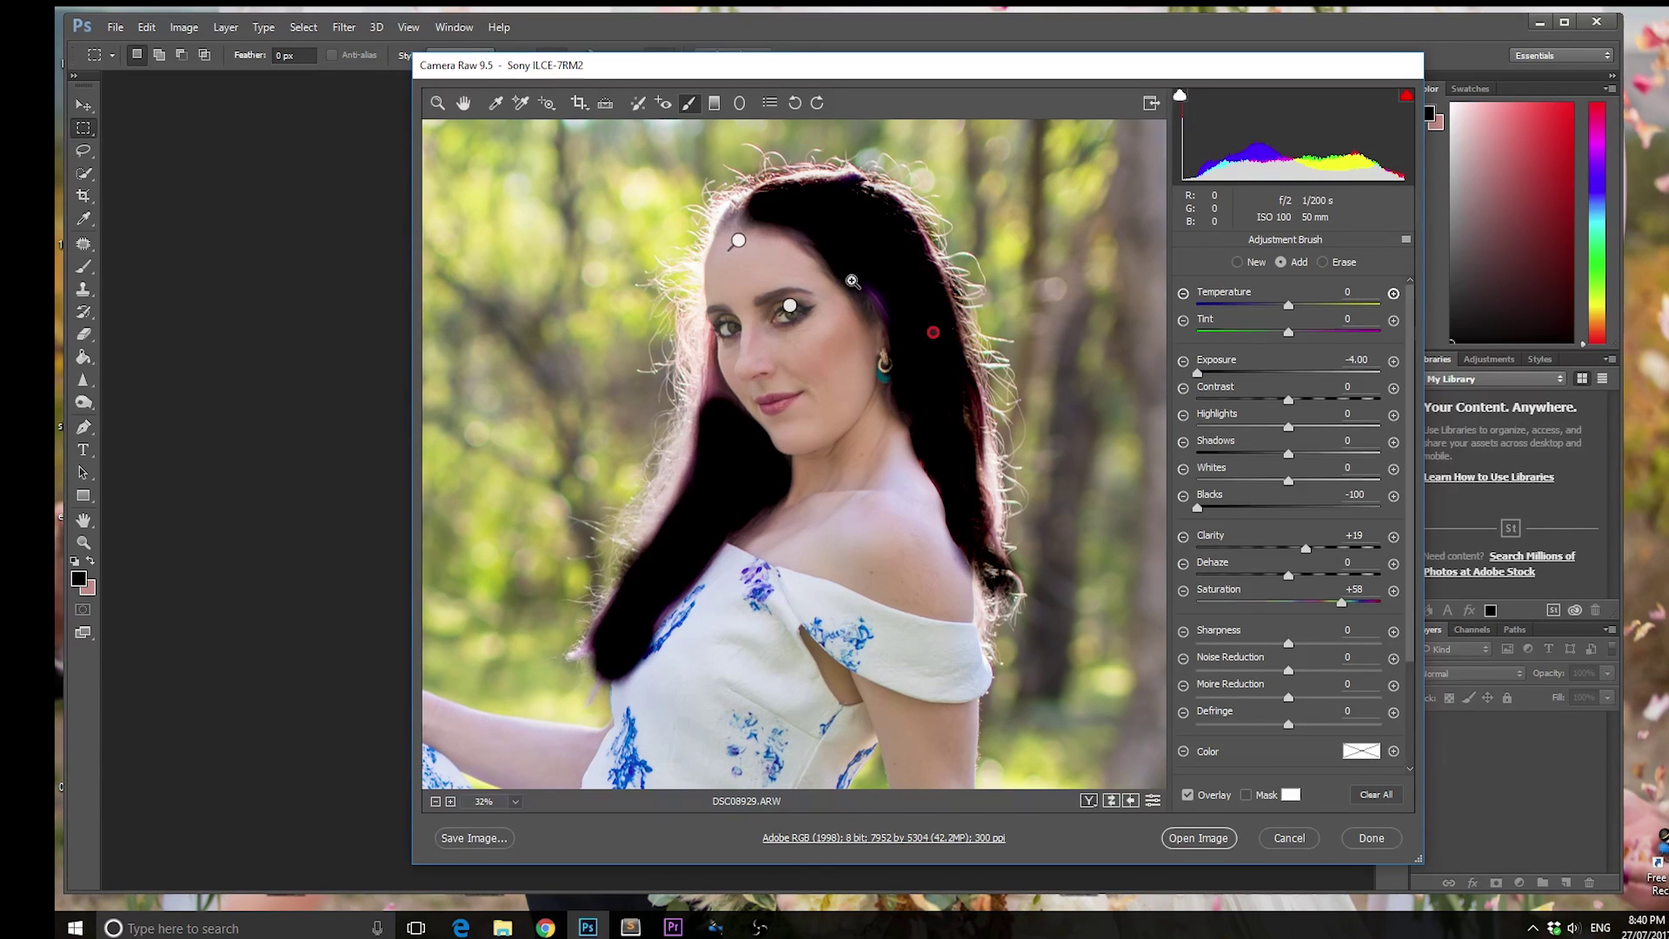
{"action": "left_click_drag", "start_coordinate": [852, 281], "coordinate": [904, 333]}
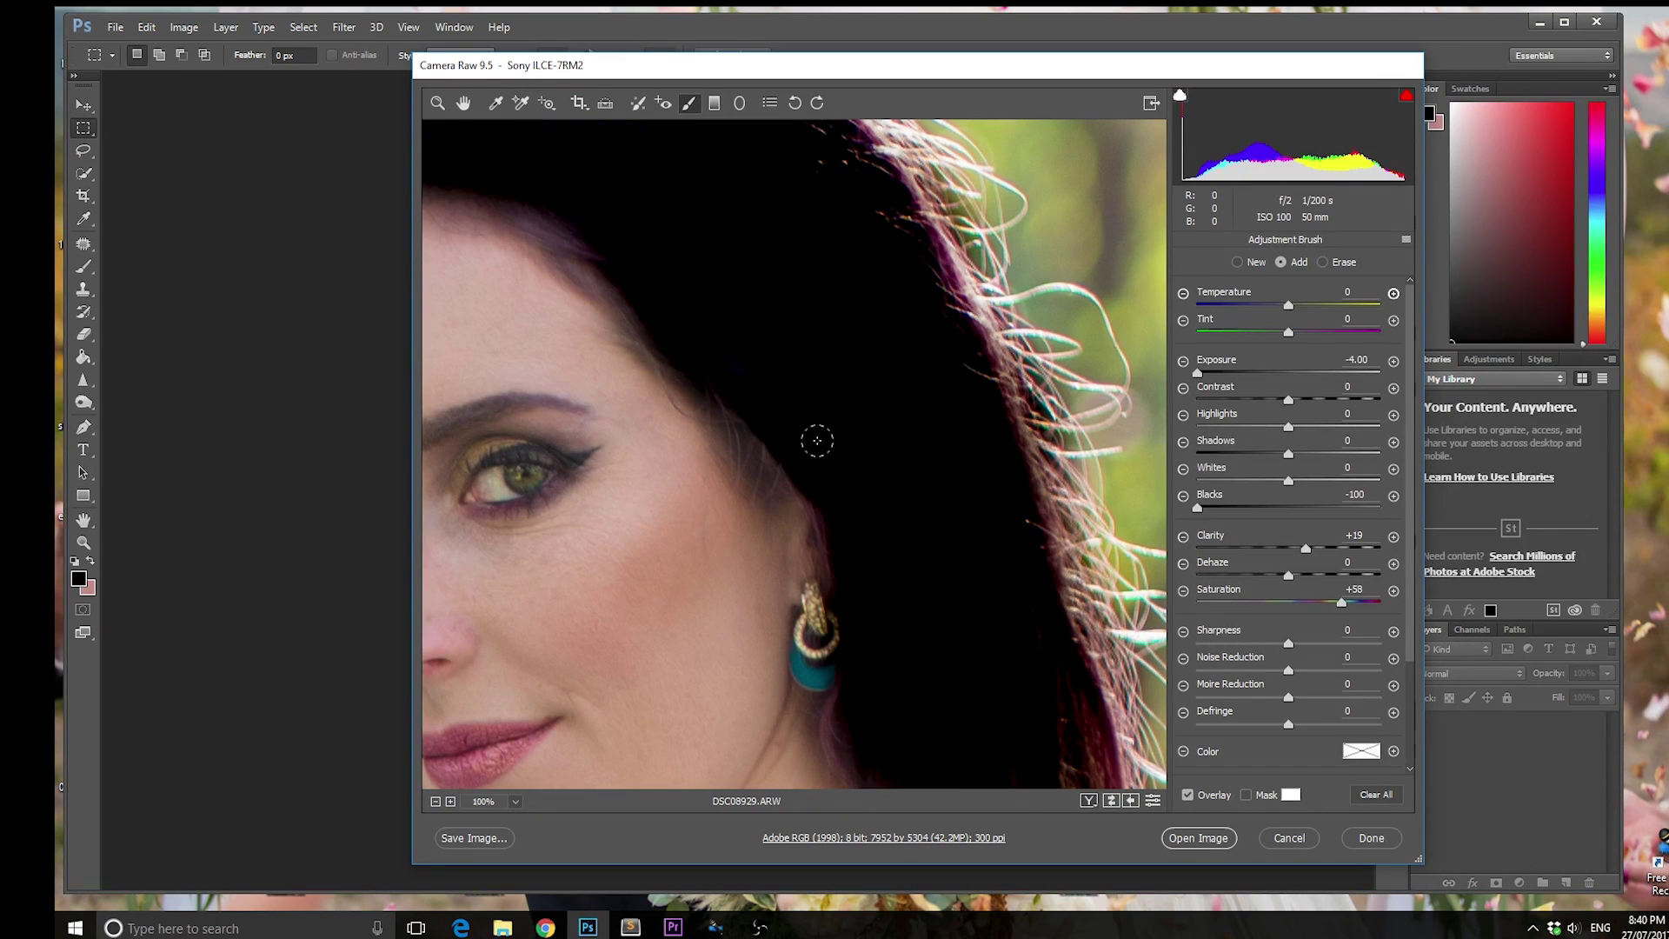
{"action": "left_click_drag", "start_coordinate": [626, 468], "coordinate": [813, 461]}
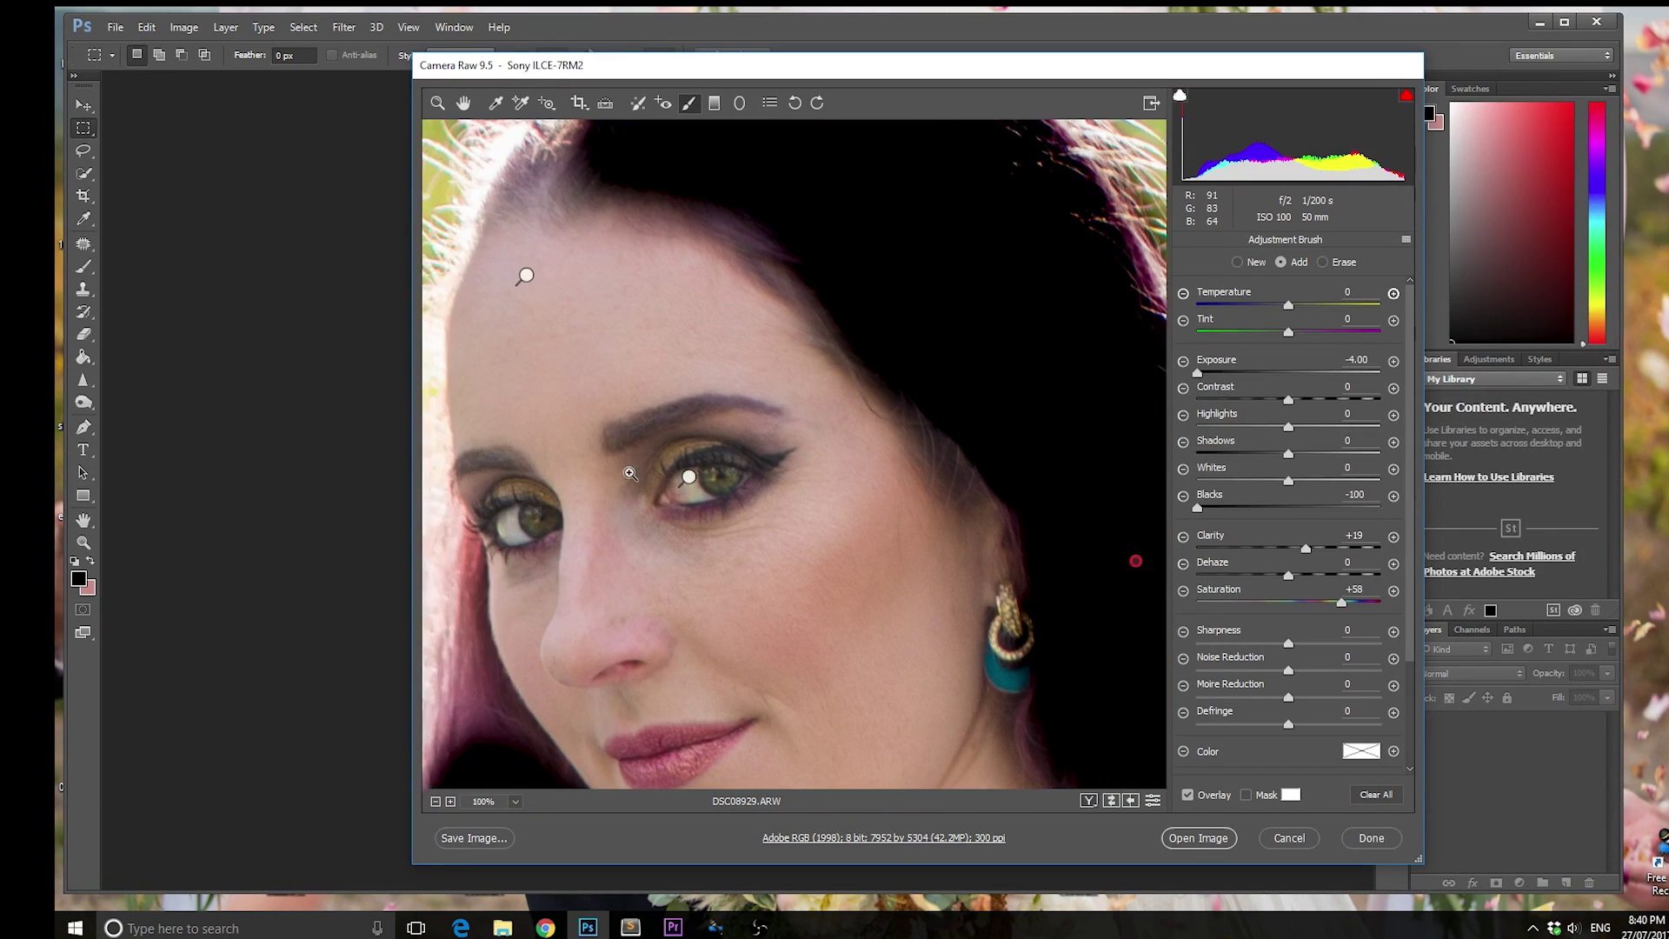
{"action": "left_click_drag", "start_coordinate": [525, 275], "coordinate": [734, 275]}
{"action": "mouse_move", "coordinate": [624, 758]}
{"action": "left_mouse_down"}
{"action": "mouse_move", "coordinate": [637, 469]}
{"action": "mouse_move", "coordinate": [679, 263]}
{"action": "left_mouse_up"}
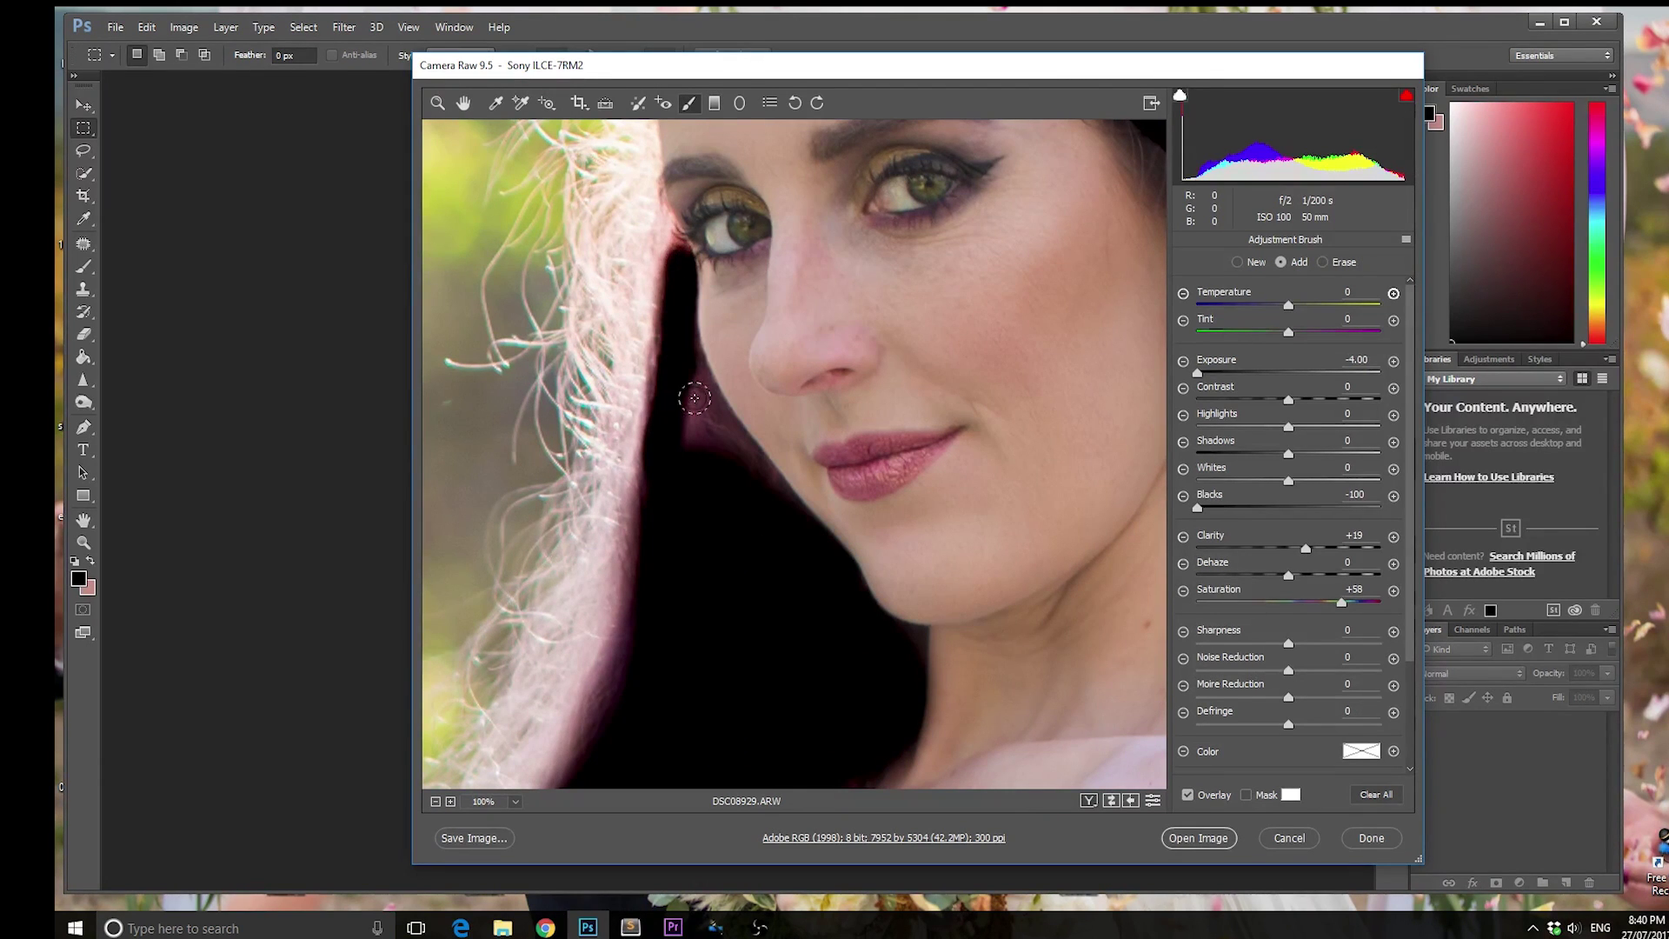
{"action": "left_click_drag", "start_coordinate": [692, 389], "coordinate": [759, 494]}
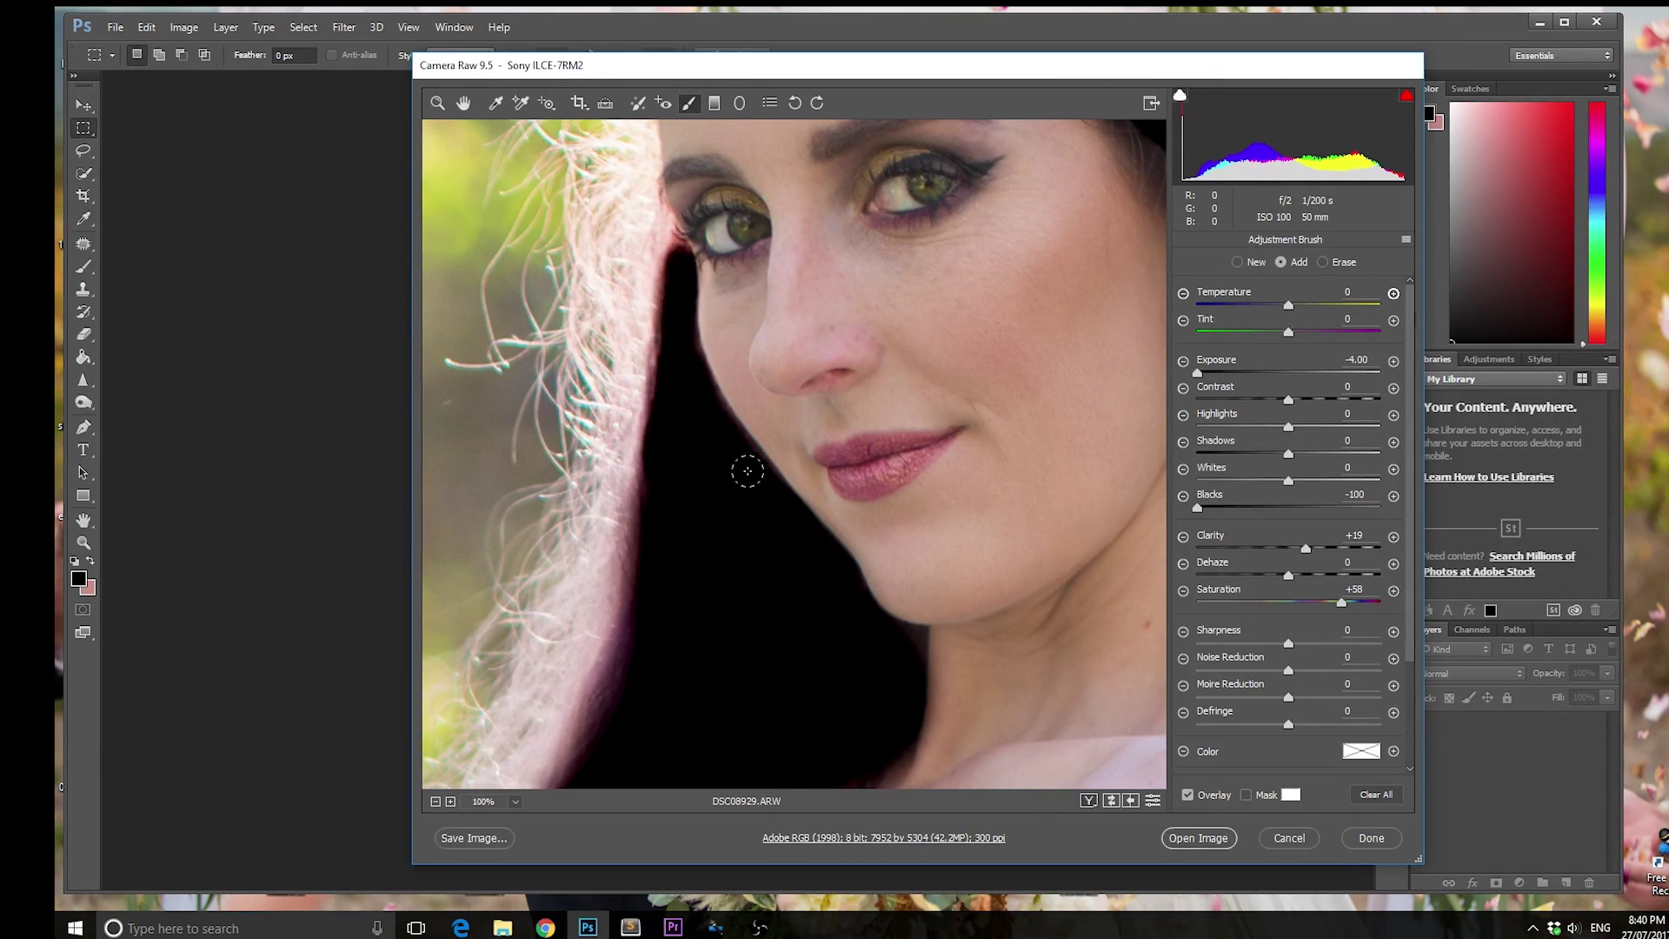
Set the hair mask's Exposure and Blacks to 0, Clarity to +6 and Saturation to +19, and add a slight magenta Tint
{"action": "key", "text": "ctrl+0"}
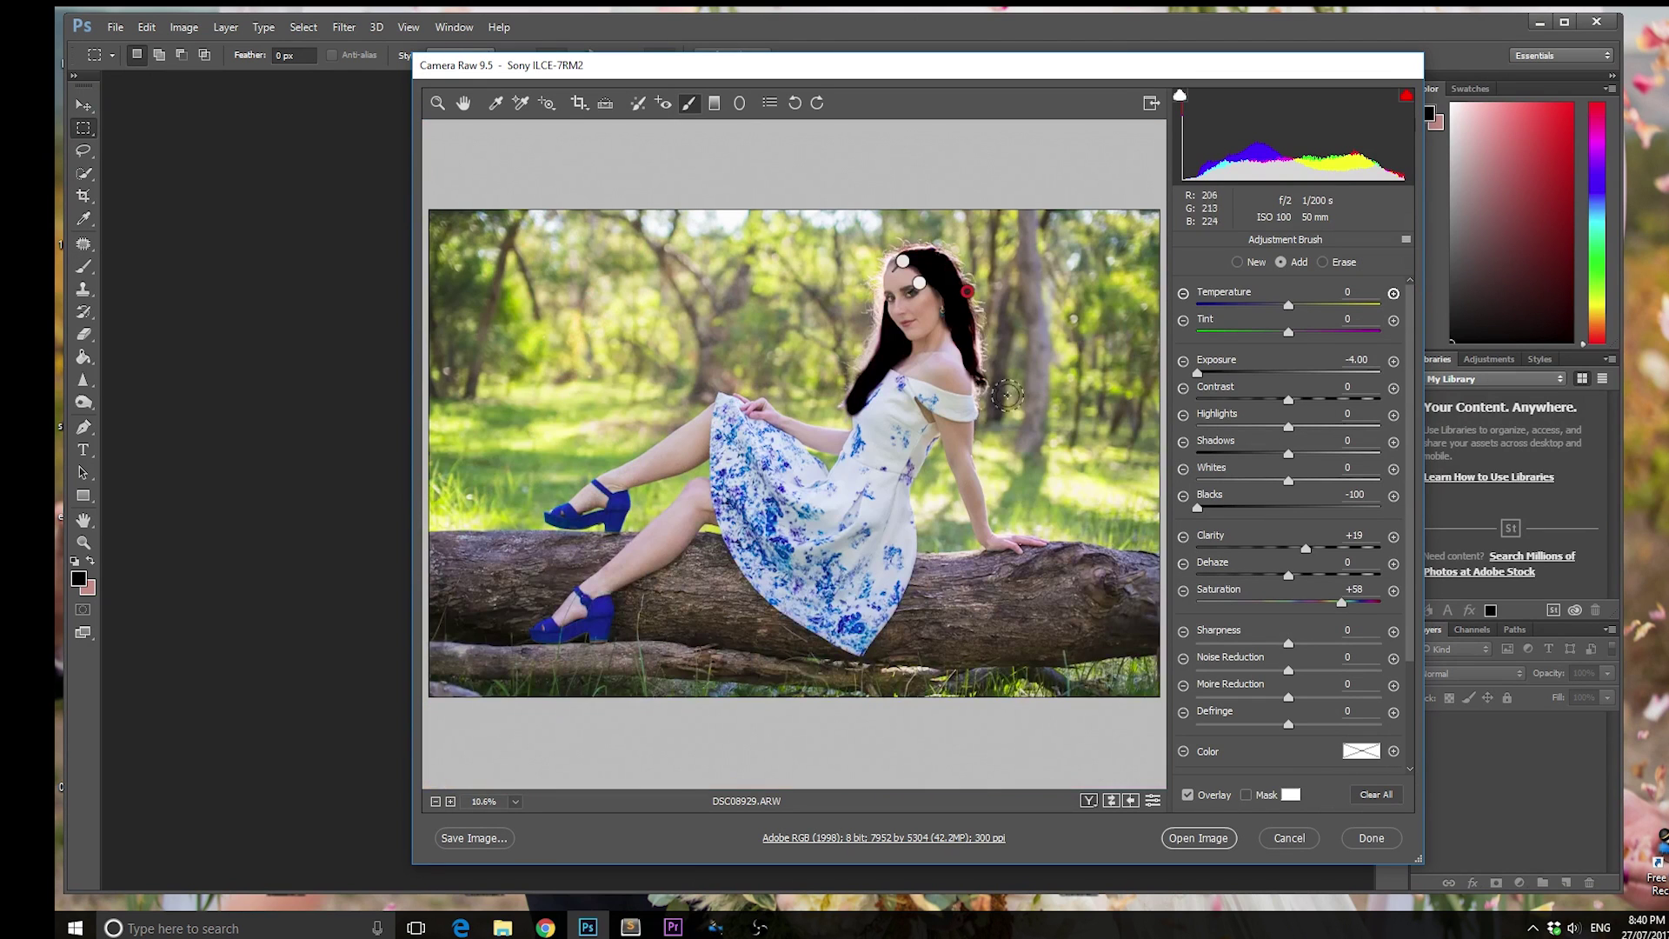
{"action": "double_click", "coordinate": [1292, 374]}
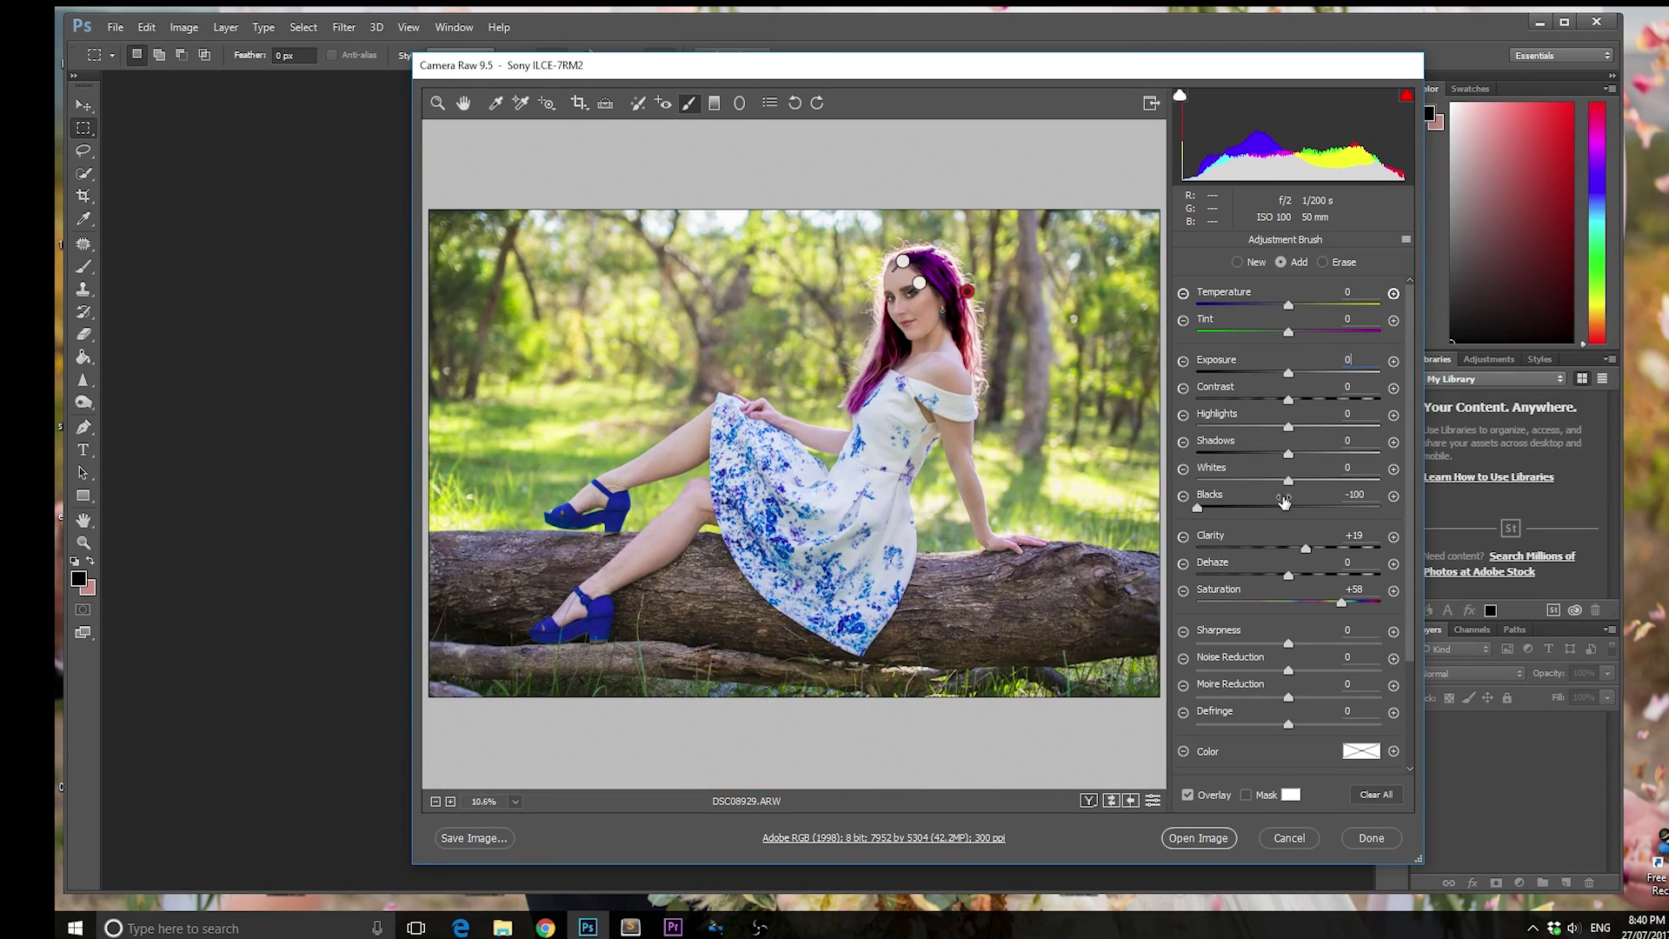
{"action": "double_click", "coordinate": [1287, 508]}
{"action": "left_click_drag", "start_coordinate": [1287, 549], "coordinate": [1312, 604]}
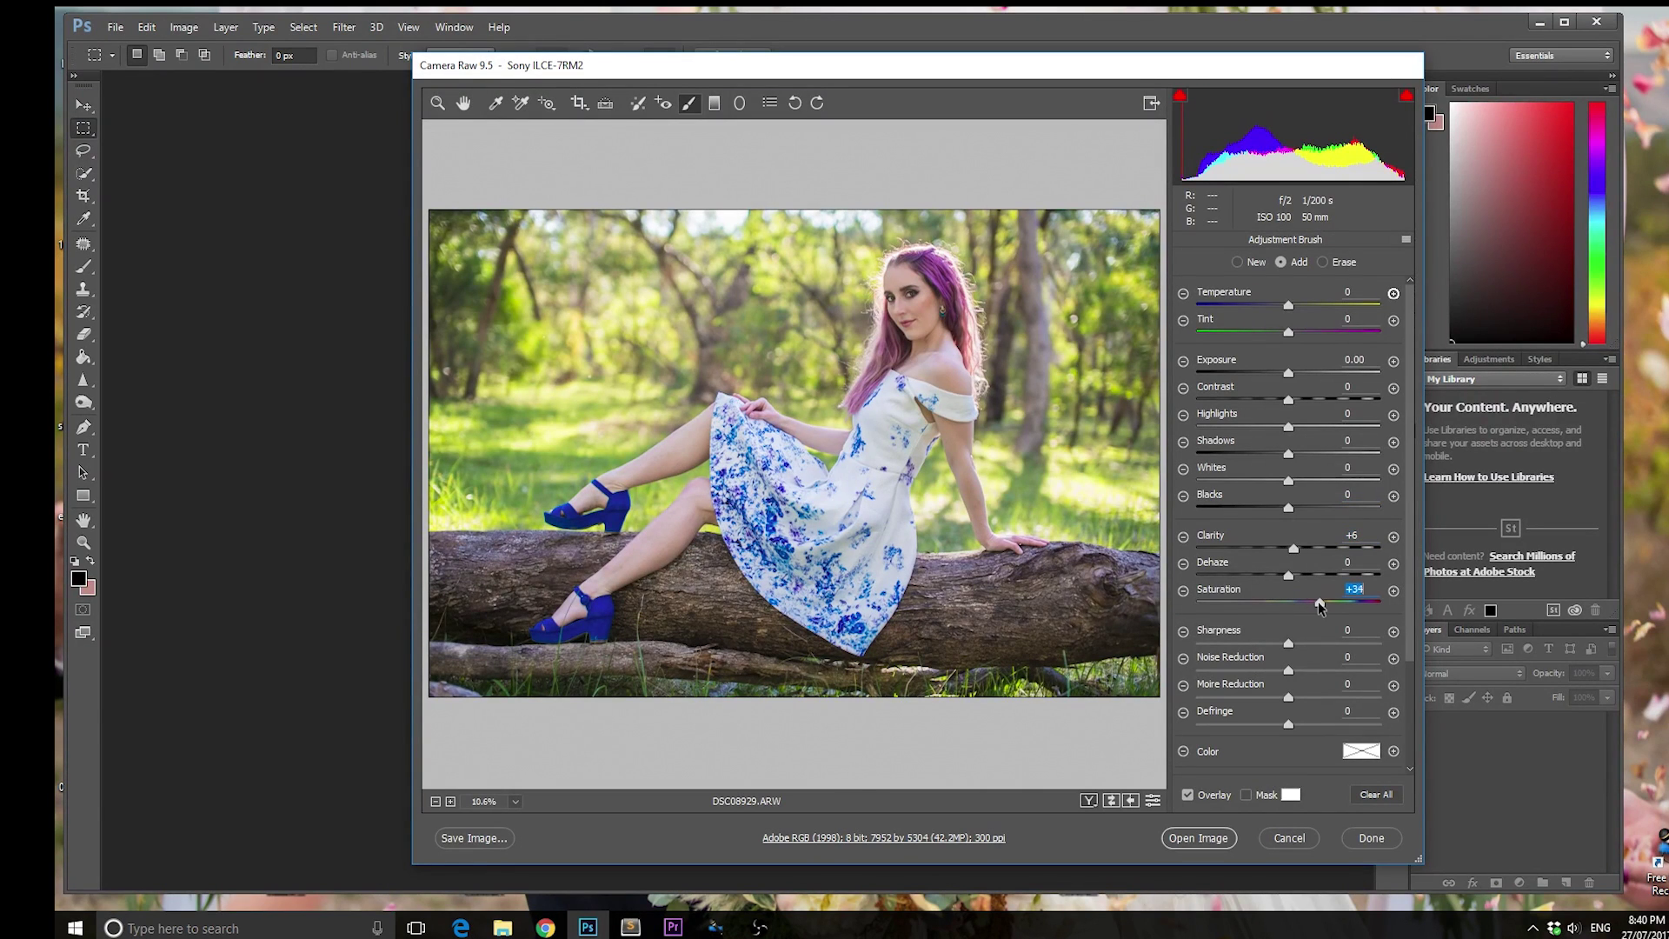
{"action": "left_click_drag", "start_coordinate": [1316, 333], "coordinate": [1316, 334]}
{"action": "left_click_drag", "start_coordinate": [1310, 606], "coordinate": [1306, 606]}
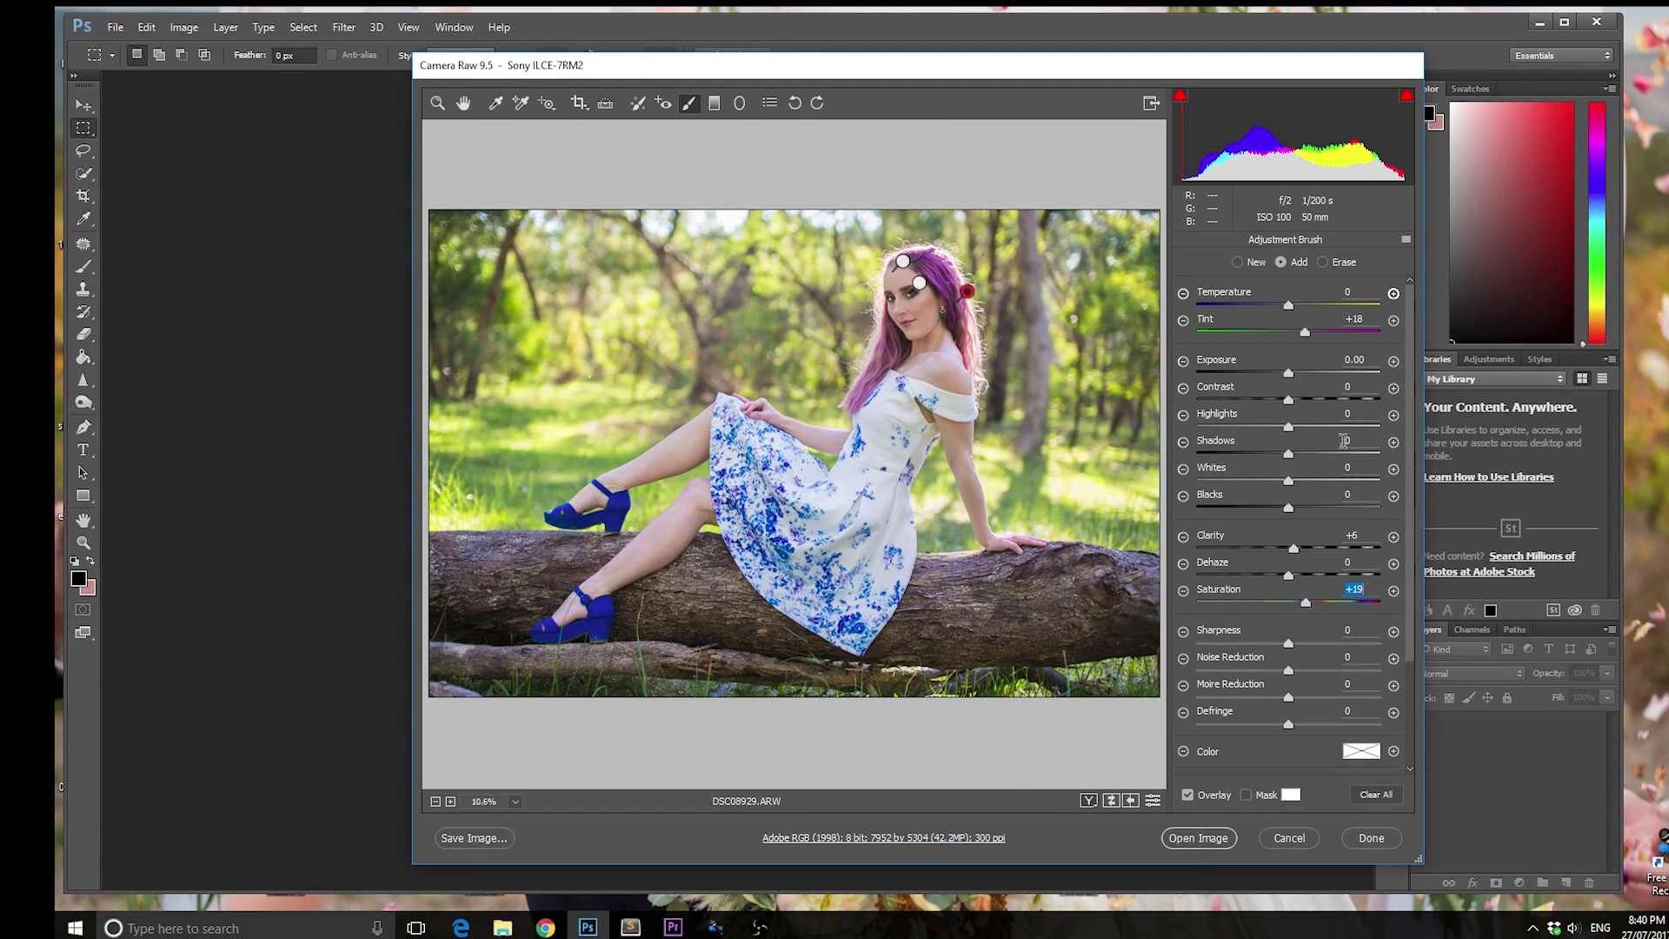
{"action": "left_click_drag", "start_coordinate": [1305, 333], "coordinate": [1300, 334]}
Open the adjusted photo in Photoshop and activate the Patch tool
{"action": "left_click", "coordinate": [1198, 838]}
{"action": "key", "text": "j"}
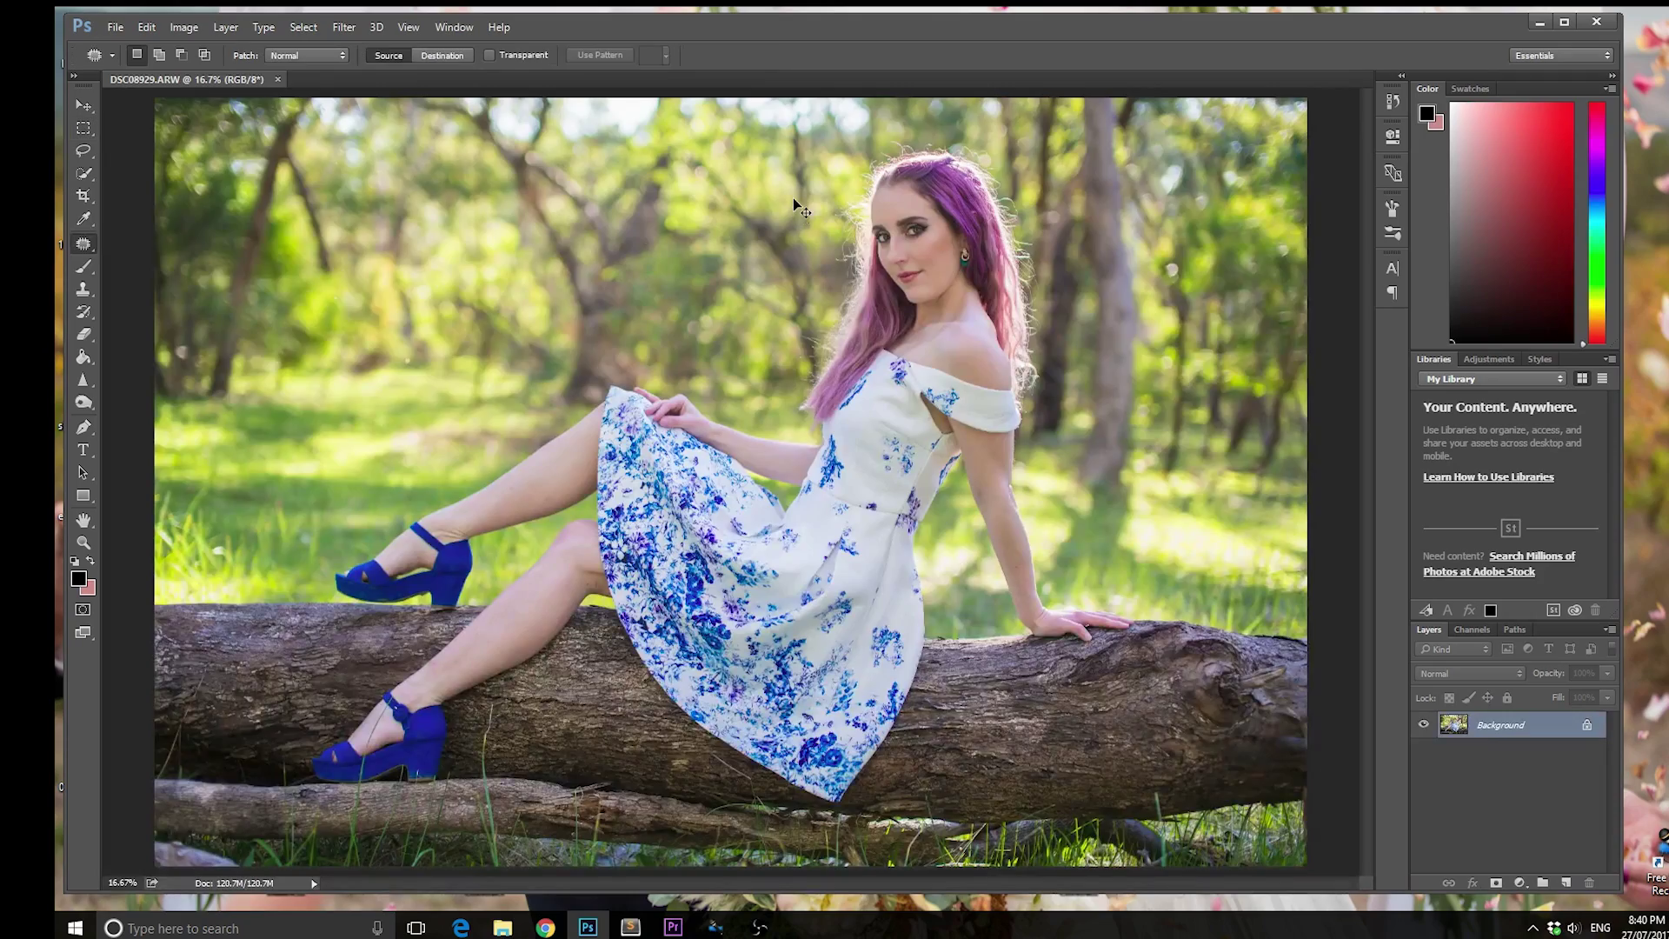
Patch small blemishes on the woman's face, including the cheek just above the corner of her mouth, and deselect
{"action": "key", "text": "ctrl+plus"}
{"action": "scroll", "coordinate": [796, 197], "scroll_direction": "up", "scroll_amount": 3}
{"action": "scroll", "coordinate": [798, 196], "scroll_direction": "right", "scroll_amount": 2}
{"action": "key", "text": "ctrl+plus"}
{"action": "key", "text": "ctrl+plus"}
{"action": "scroll", "coordinate": [795, 226], "scroll_direction": "right", "scroll_amount": 2}
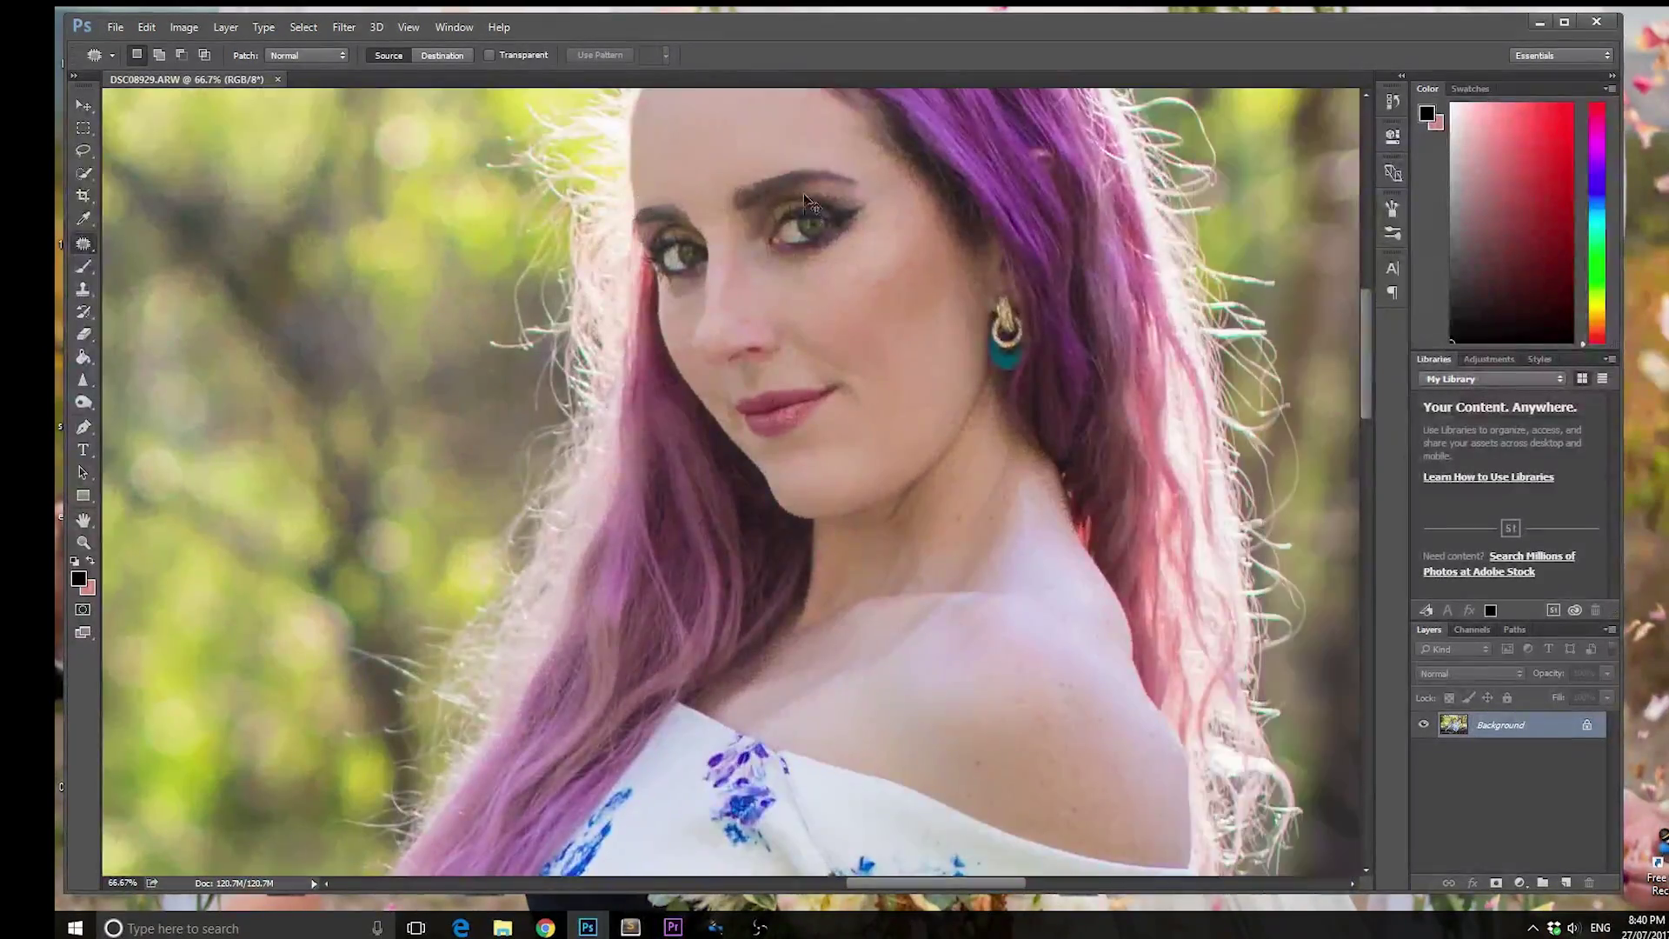
{"action": "scroll", "coordinate": [792, 256], "scroll_direction": "up", "scroll_amount": 1}
{"action": "key", "text": "ctrl+plus"}
{"action": "key", "text": "ctrl+plus"}
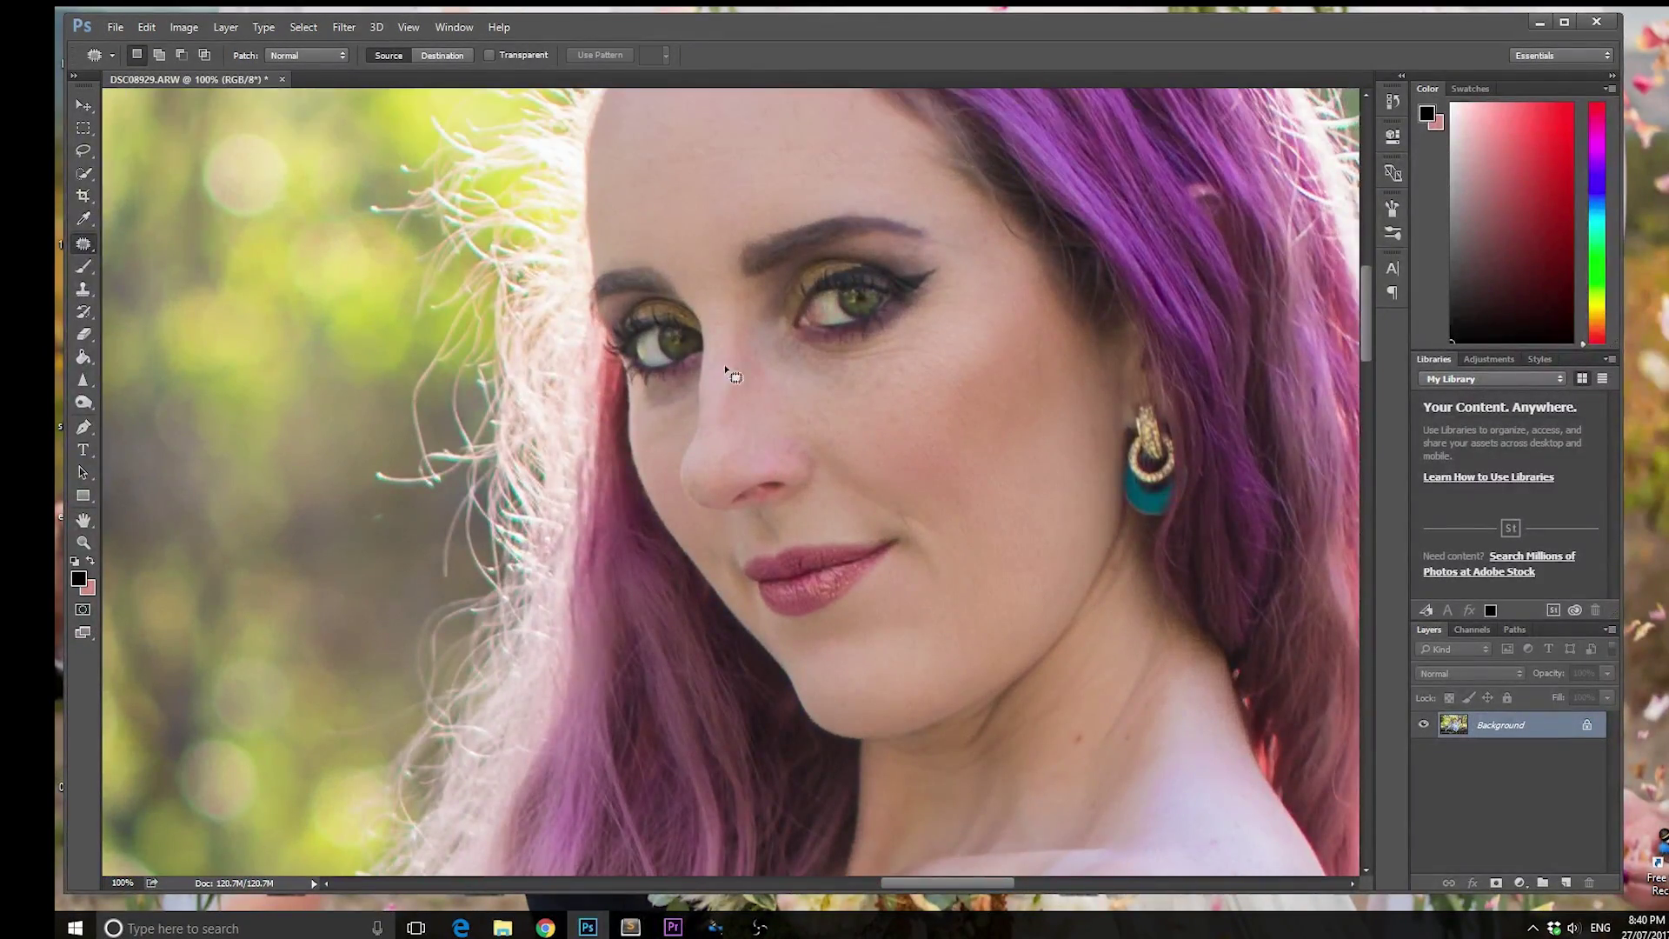
{"action": "key", "text": "ctrl+d"}
{"action": "scroll", "coordinate": [963, 545], "scroll_direction": "up", "scroll_amount": 1}
{"action": "mouse_move", "coordinate": [904, 516]}
{"action": "left_mouse_down"}
{"action": "mouse_move", "coordinate": [904, 469]}
{"action": "mouse_move", "coordinate": [930, 537]}
{"action": "mouse_move", "coordinate": [937, 500]}
{"action": "left_mouse_up"}
{"action": "key", "text": "ctrl+d"}
{"action": "scroll", "coordinate": [952, 458], "scroll_direction": "up", "scroll_amount": 3}
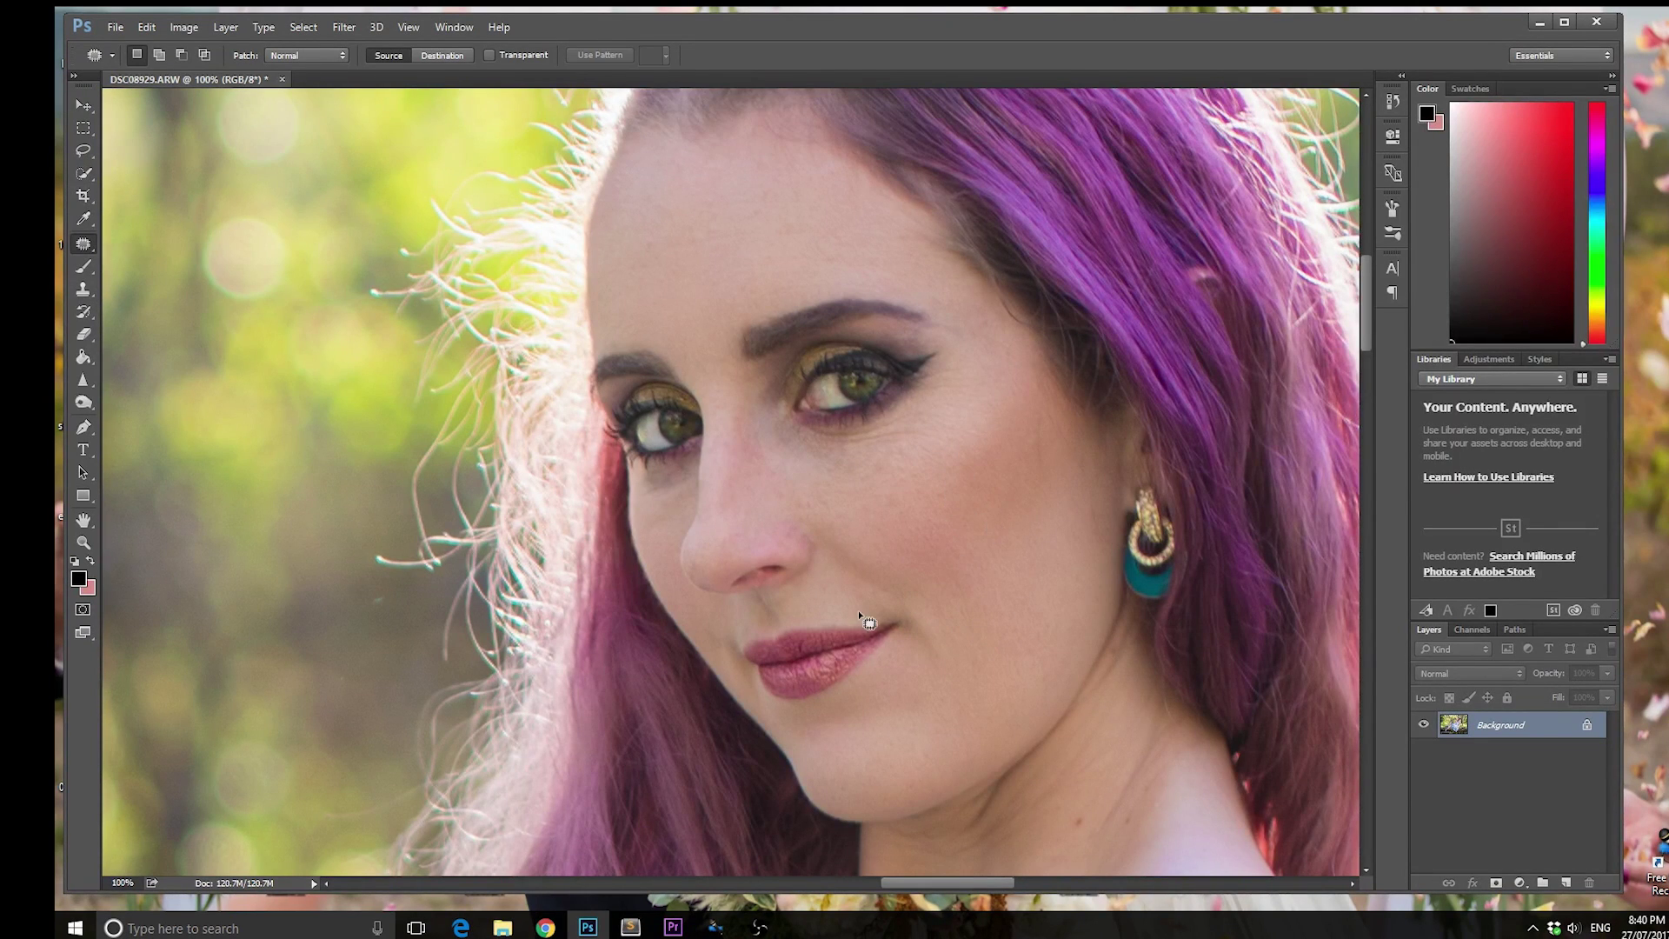
Patch the creases and uneven skin under the eye nearer the earring, and clear the selection
{"action": "scroll", "coordinate": [847, 704], "scroll_direction": "up", "scroll_amount": 2}
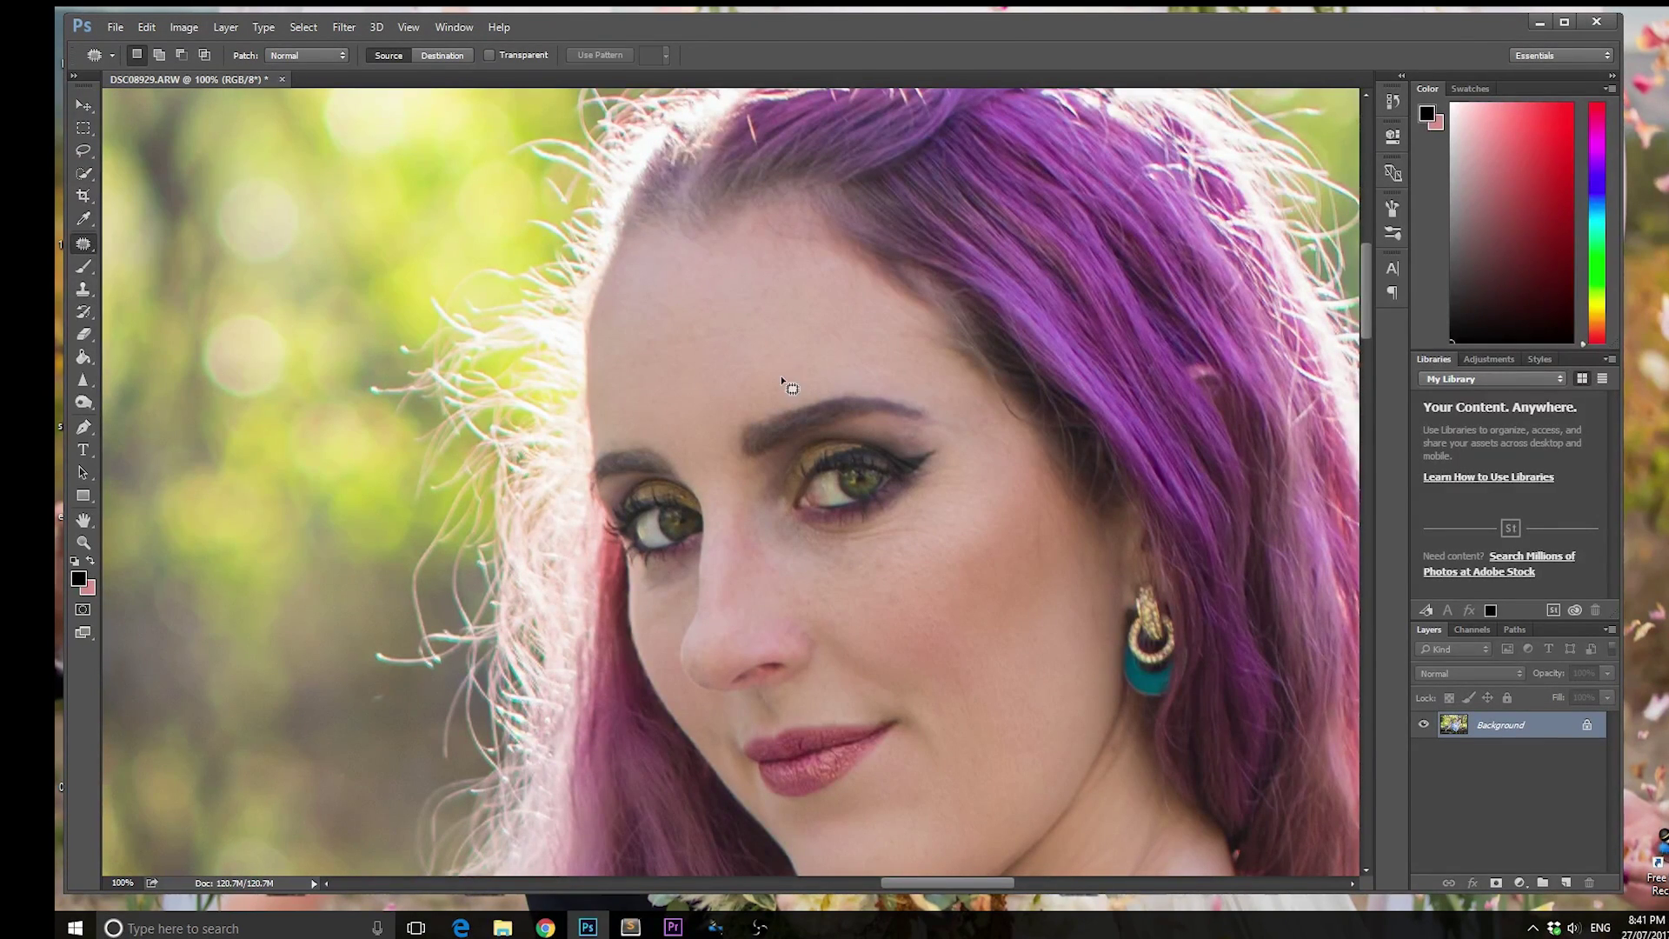
{"action": "scroll", "coordinate": [700, 483], "scroll_direction": "down", "scroll_amount": 3}
{"action": "scroll", "coordinate": [697, 479], "scroll_direction": "down", "scroll_amount": 1}
{"action": "left_click_drag", "start_coordinate": [907, 329], "coordinate": [825, 333]}
{"action": "mouse_move", "coordinate": [851, 340]}
{"action": "left_mouse_down"}
{"action": "mouse_move", "coordinate": [852, 358]}
{"action": "mouse_move", "coordinate": [887, 327]}
{"action": "left_mouse_up"}
{"action": "key", "text": "ctrl+d"}
{"action": "left_click_drag", "start_coordinate": [896, 329], "coordinate": [891, 356]}
{"action": "key", "text": "ctrl+d"}
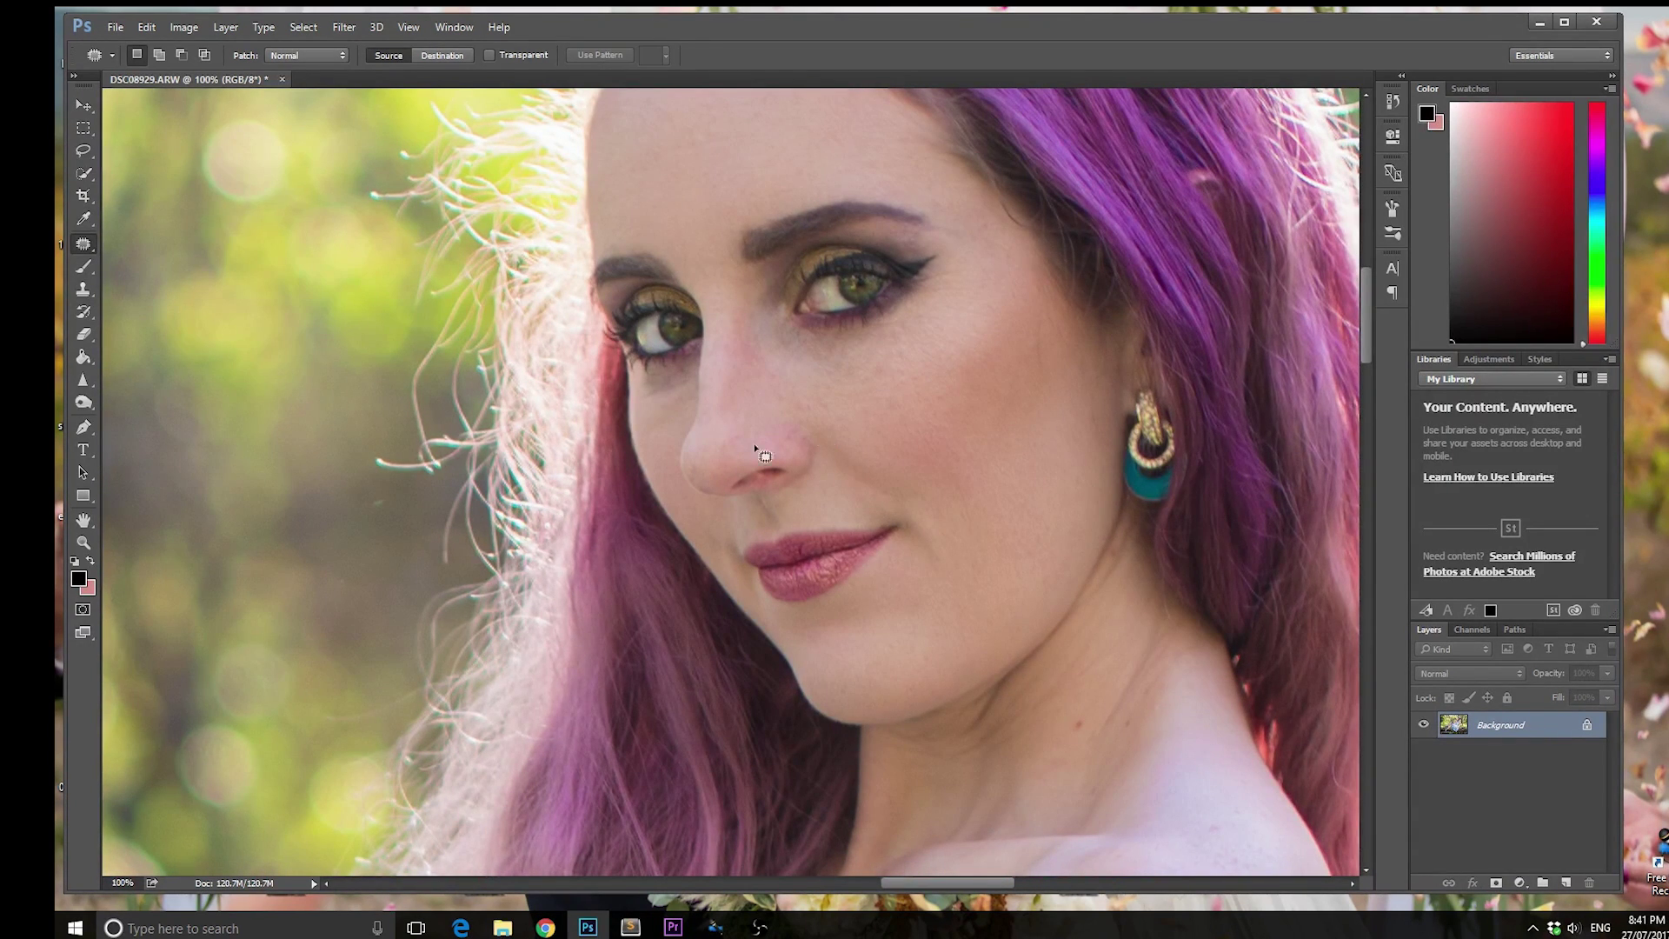
Examine the skin on the lower face, neck and bare shoulder, and the overall upper body for remaining flaws
{"action": "scroll", "coordinate": [670, 414], "scroll_direction": "left", "scroll_amount": 2}
{"action": "scroll", "coordinate": [747, 424], "scroll_direction": "down", "scroll_amount": 1}
{"action": "scroll", "coordinate": [826, 391], "scroll_direction": "down", "scroll_amount": 2}
{"action": "scroll", "coordinate": [1099, 328], "scroll_direction": "down", "scroll_amount": 1}
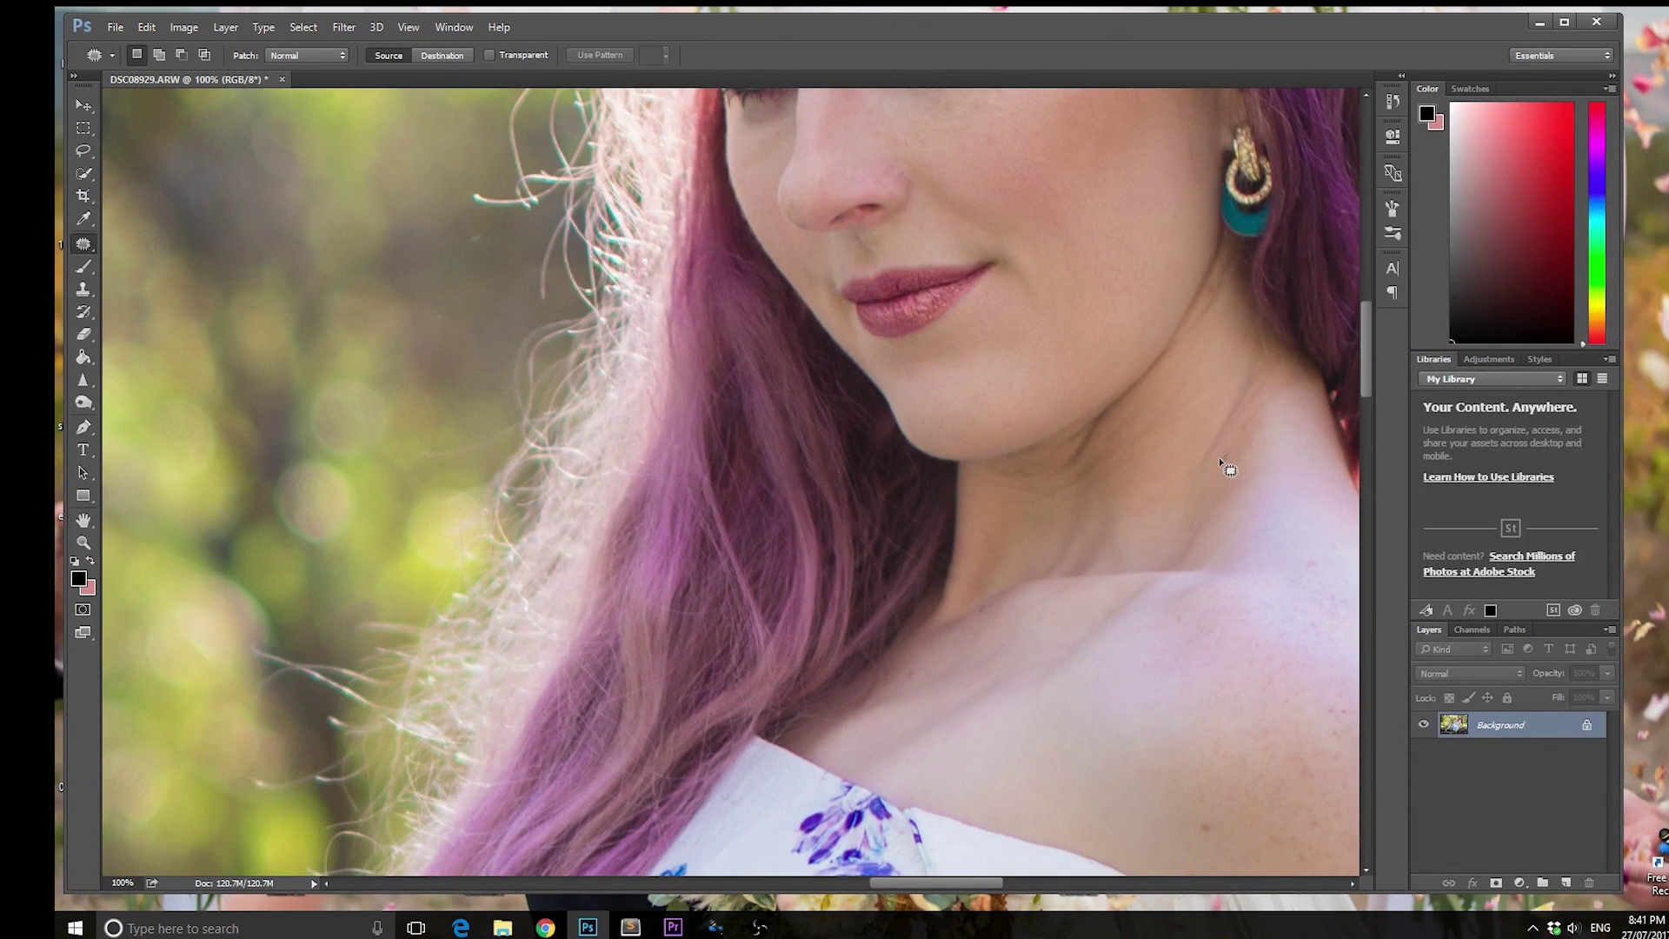
{"action": "scroll", "coordinate": [1252, 443], "scroll_direction": "down", "scroll_amount": 3}
{"action": "scroll", "coordinate": [1252, 443], "scroll_direction": "right", "scroll_amount": 3}
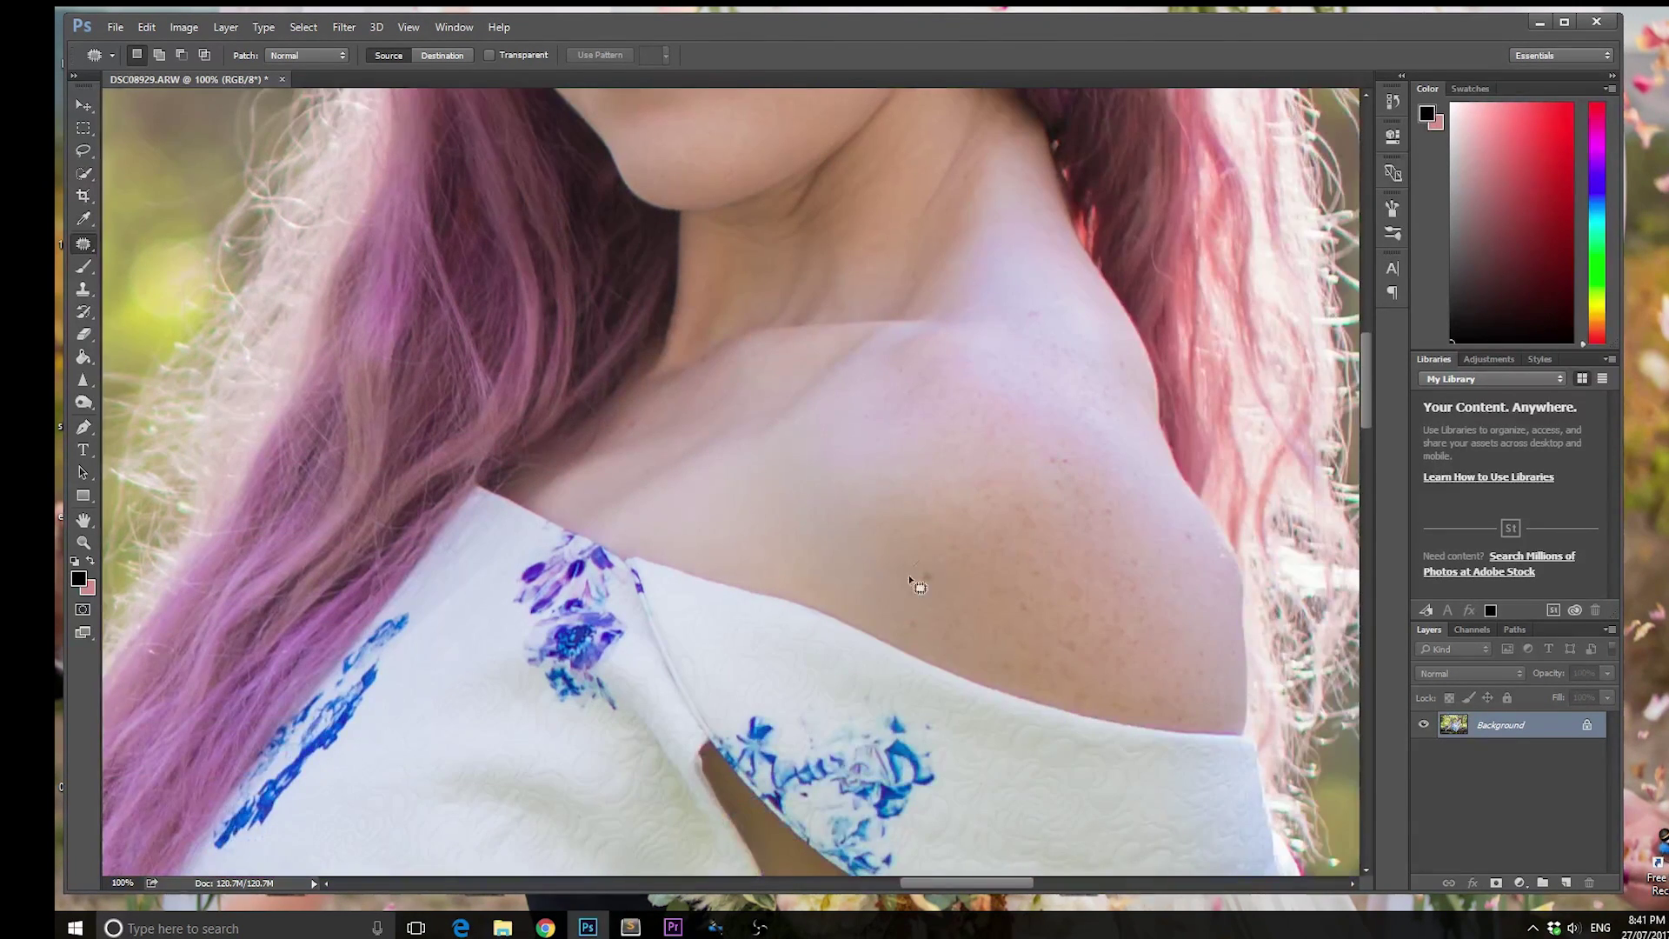
{"action": "key", "text": "ctrl+minus"}
{"action": "key", "text": "ctrl+minus"}
{"action": "key", "text": "ctrl+minus"}
{"action": "scroll", "coordinate": [1159, 578], "scroll_direction": "up", "scroll_amount": 3}
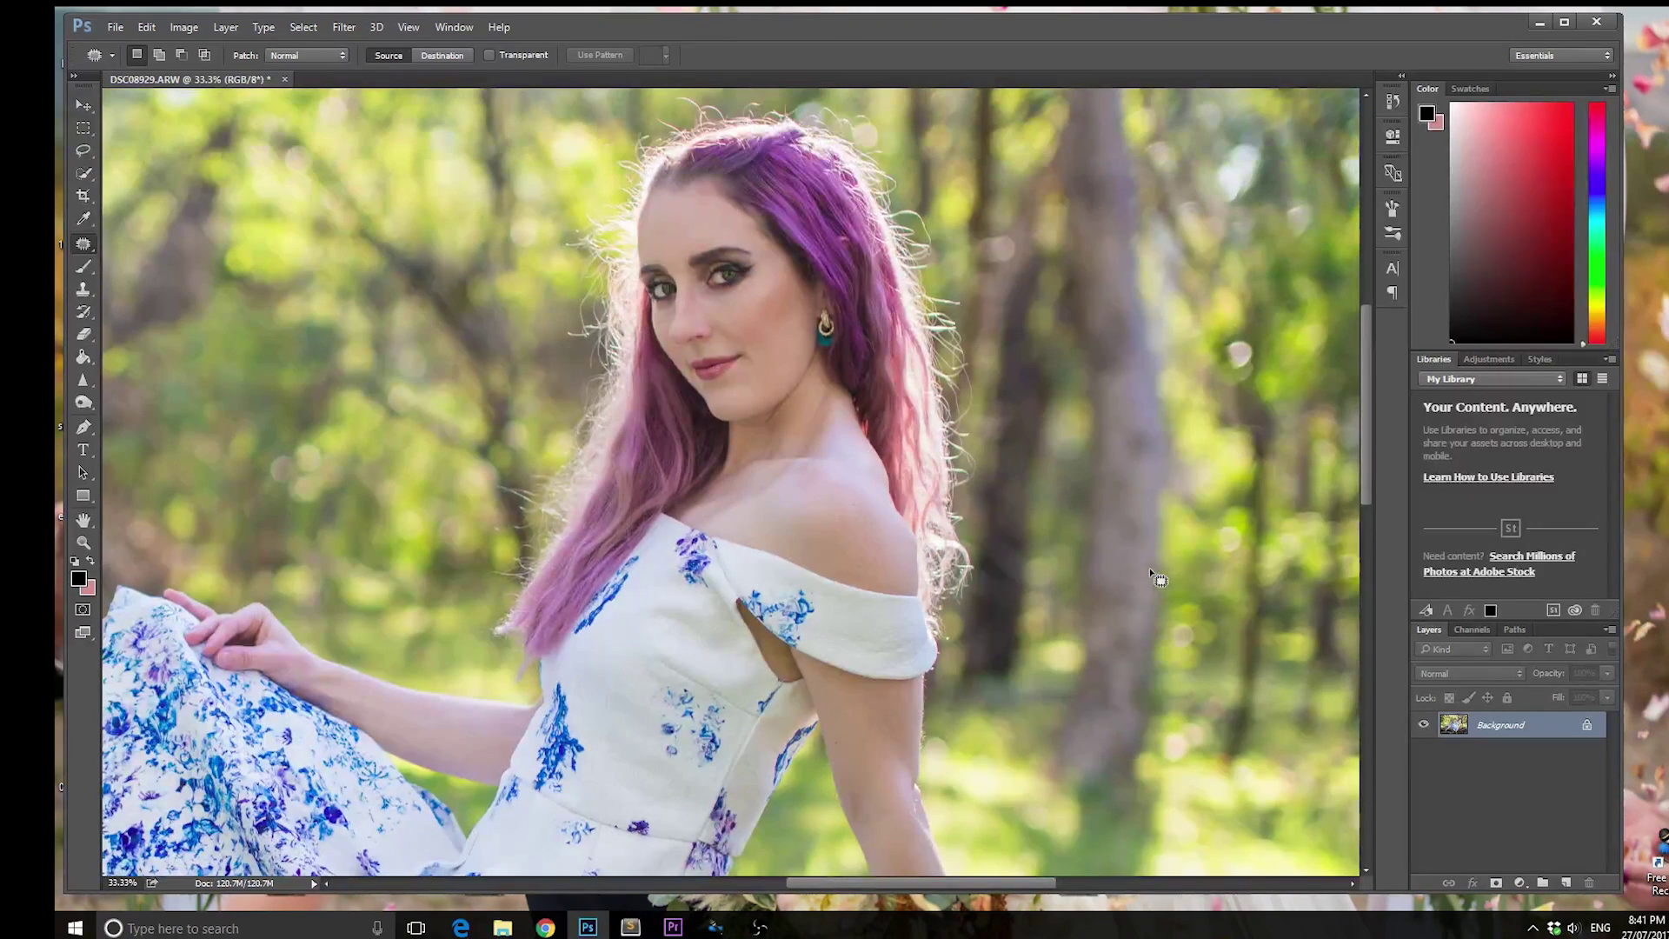
Reshape the contour of the neck and bare shoulder beside the hair with Liquify's Forward Warp tool, and apply the filter
{"action": "left_click", "coordinate": [335, 25]}
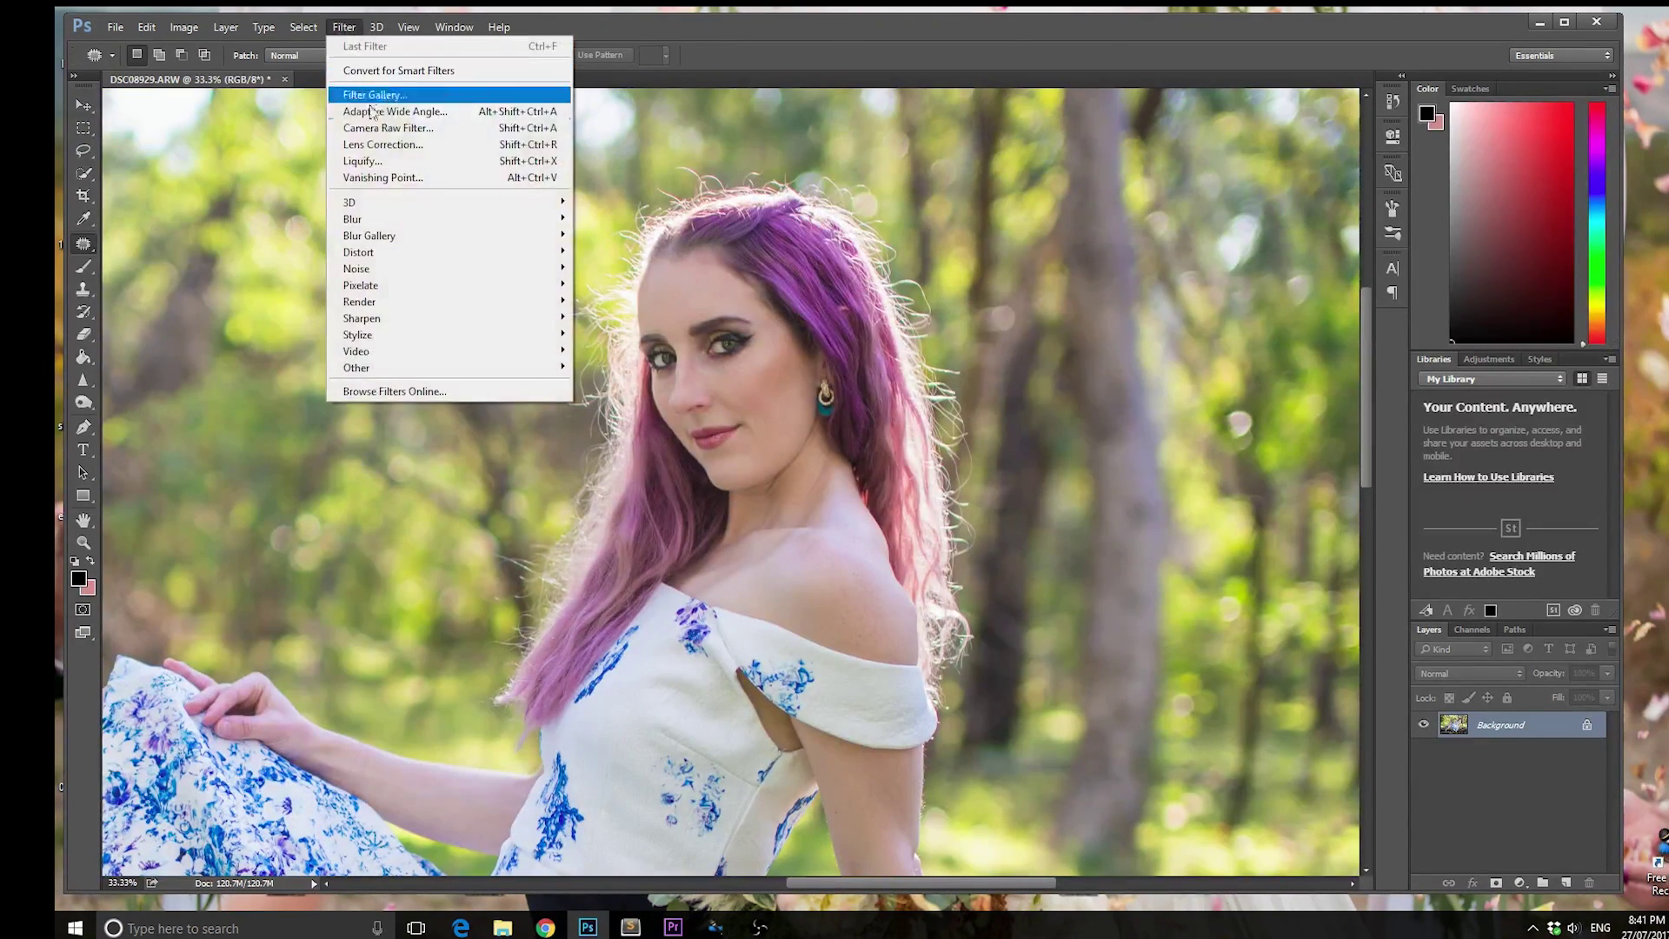
{"action": "left_click", "coordinate": [428, 157]}
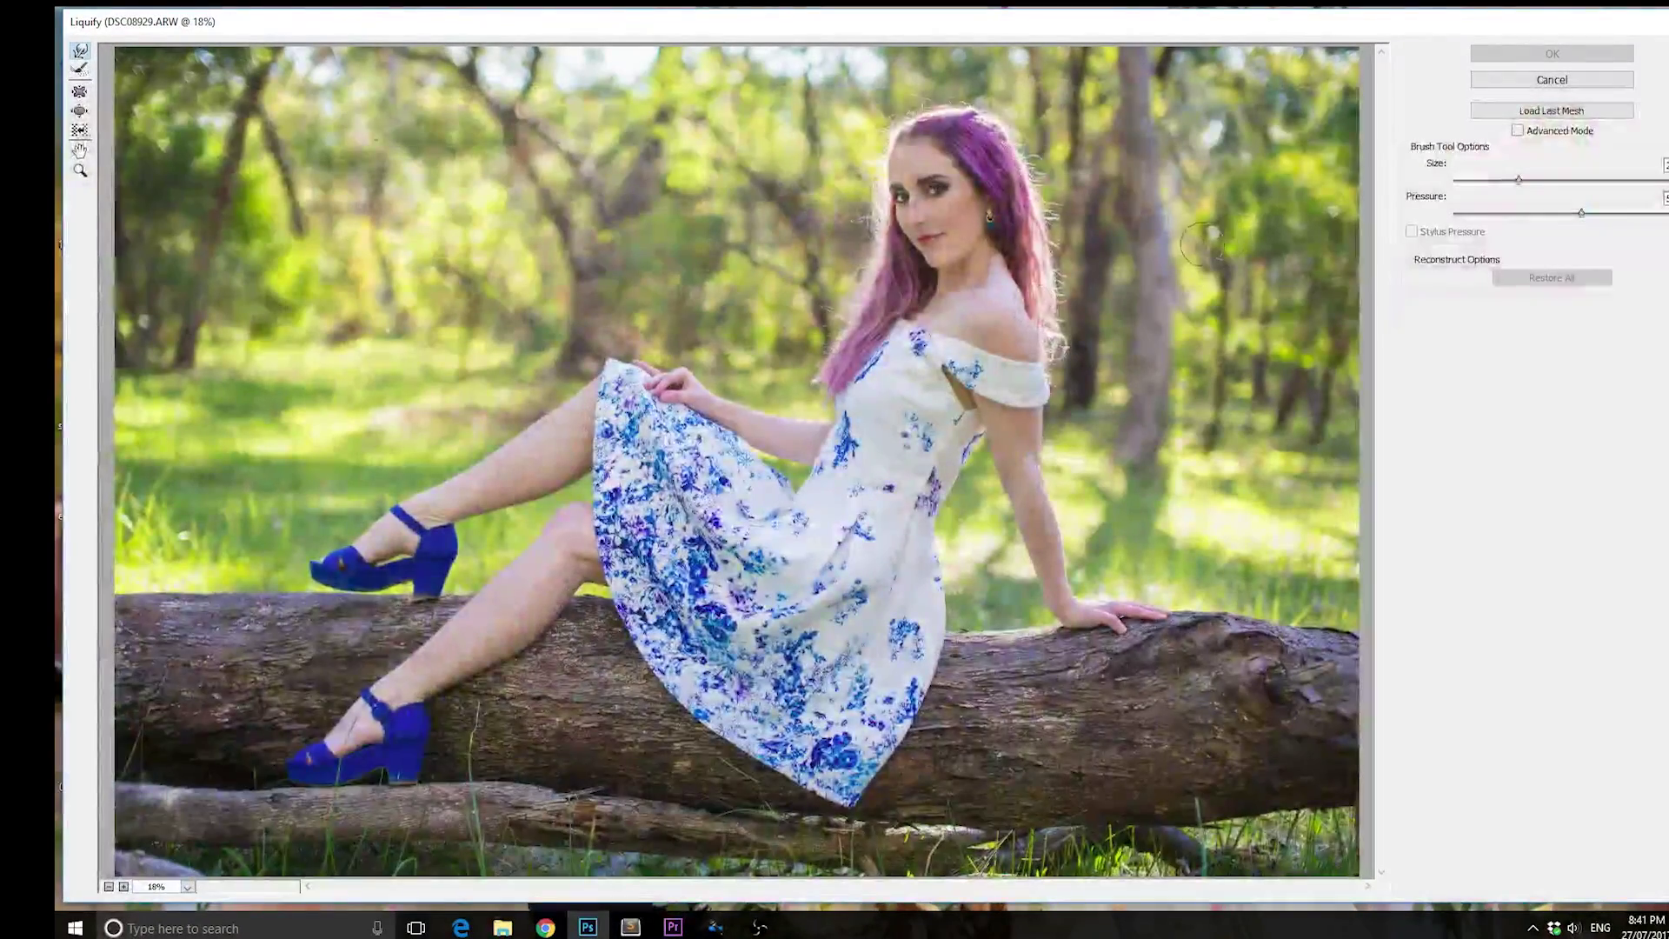
{"action": "key", "text": "ctrl+space"}
{"action": "left_click_drag", "start_coordinate": [1089, 365], "coordinate": [1089, 365]}
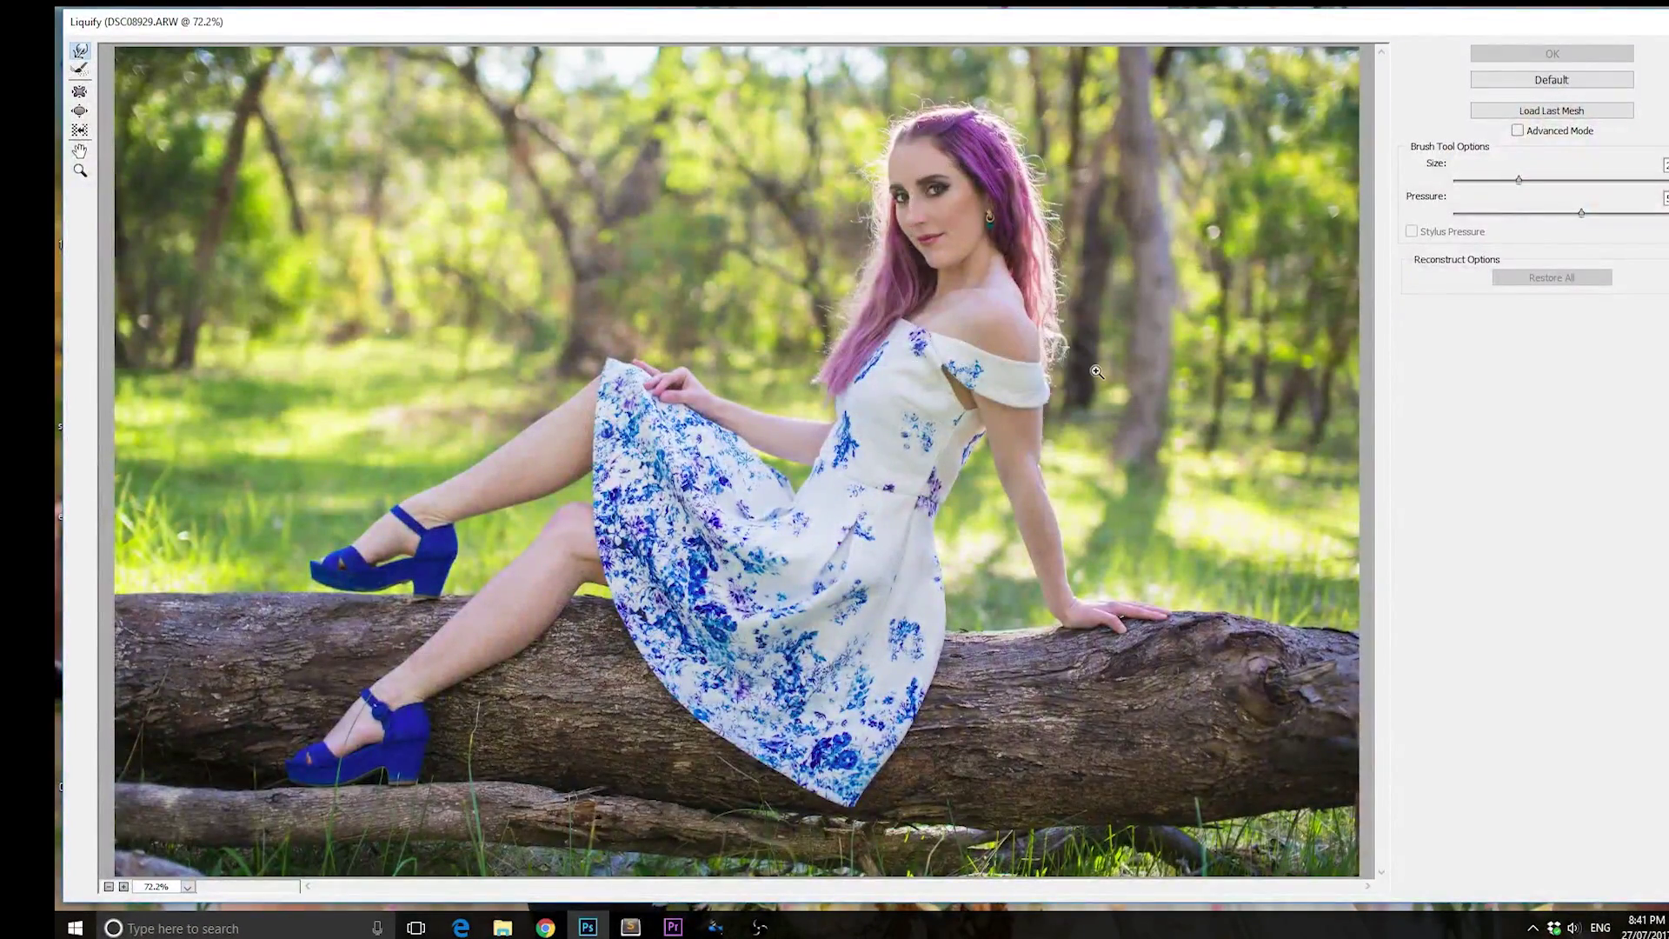
{"action": "mouse_move", "coordinate": [808, 544]}
{"action": "left_mouse_down"}
{"action": "mouse_move", "coordinate": [790, 577]}
{"action": "mouse_move", "coordinate": [764, 521]}
{"action": "mouse_move", "coordinate": [775, 487]}
{"action": "mouse_move", "coordinate": [781, 503]}
{"action": "left_mouse_up"}
{"action": "left_click_drag", "start_coordinate": [824, 582], "coordinate": [794, 664]}
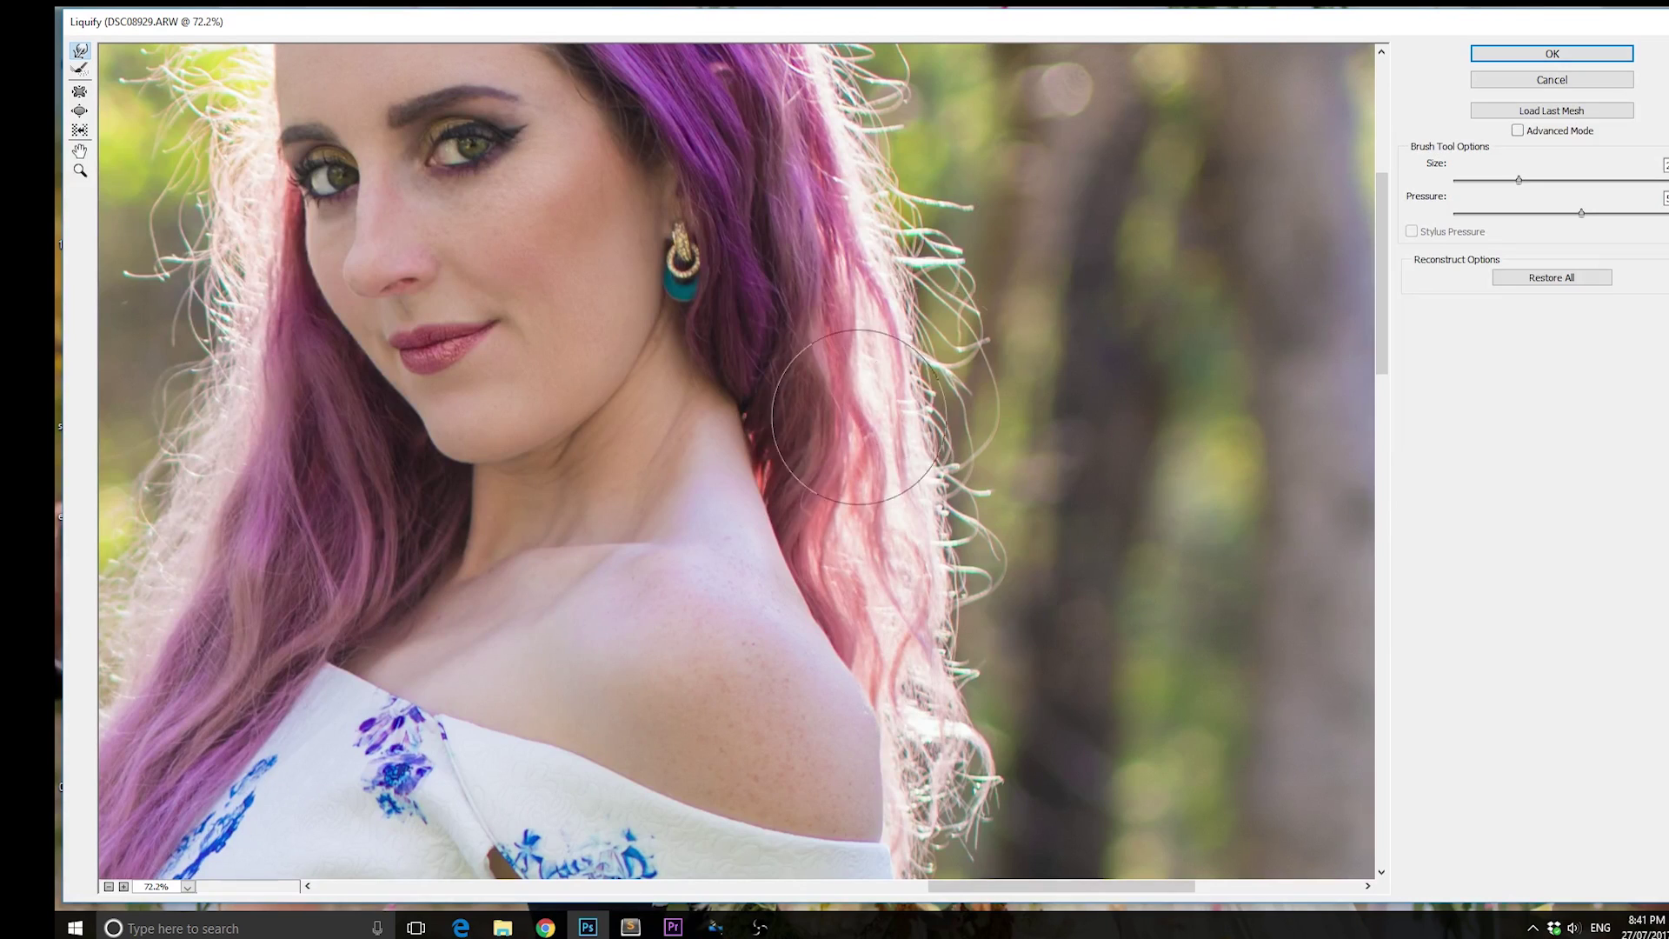
{"action": "left_click_drag", "start_coordinate": [750, 370], "coordinate": [738, 373]}
{"action": "left_click", "coordinate": [1551, 53]}
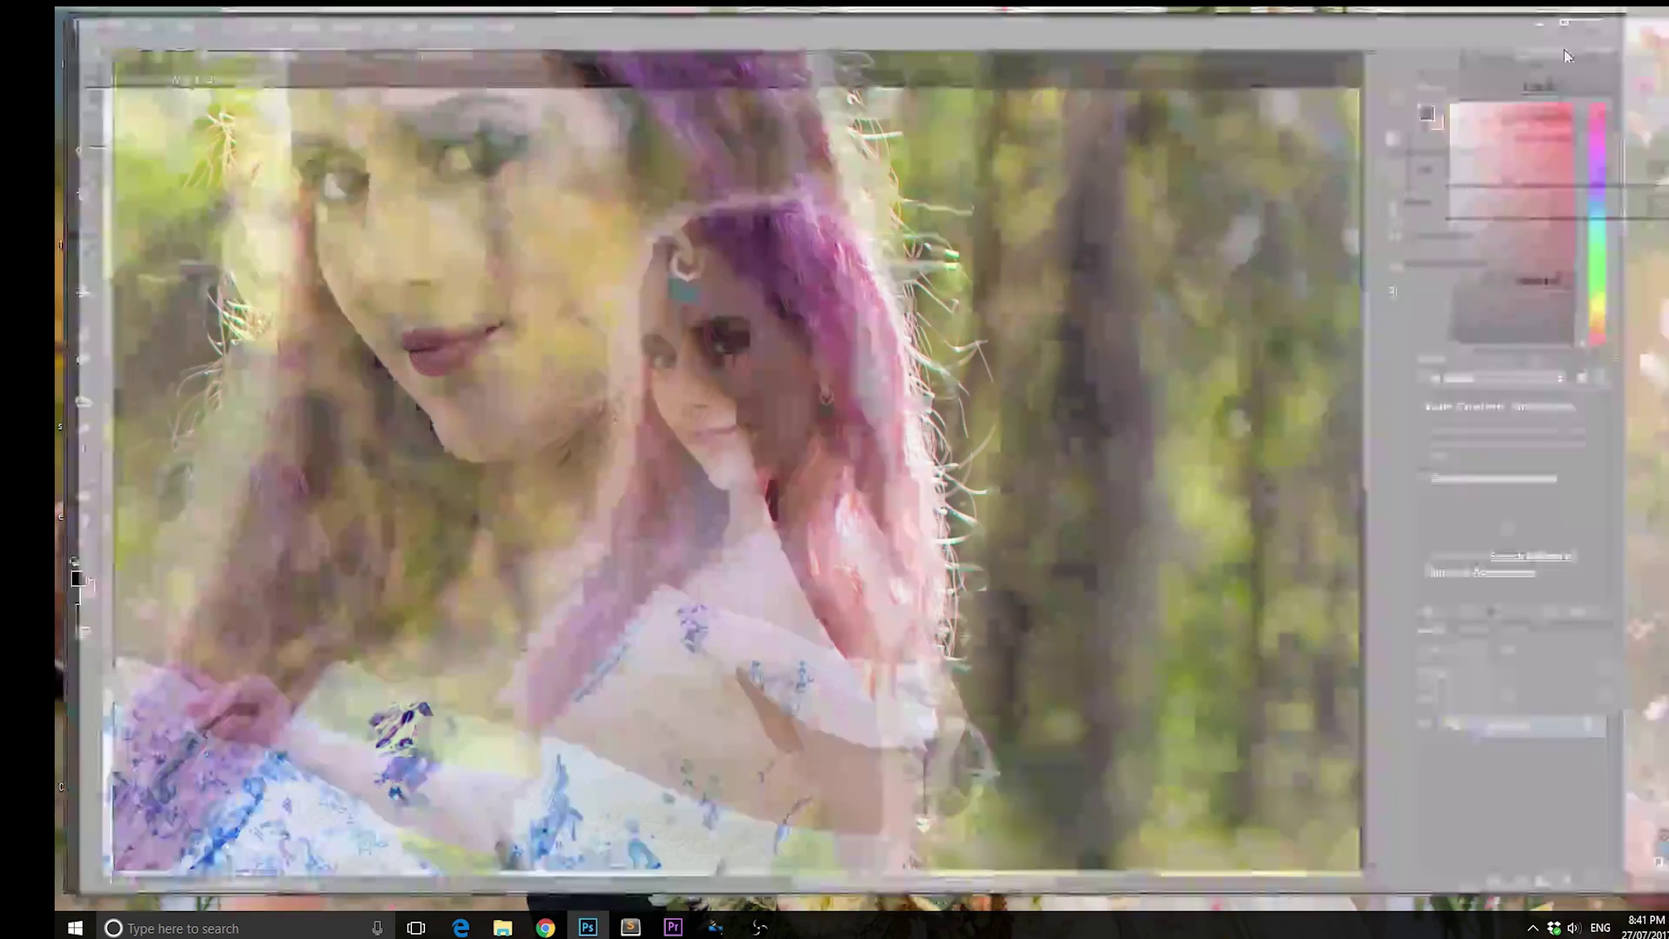